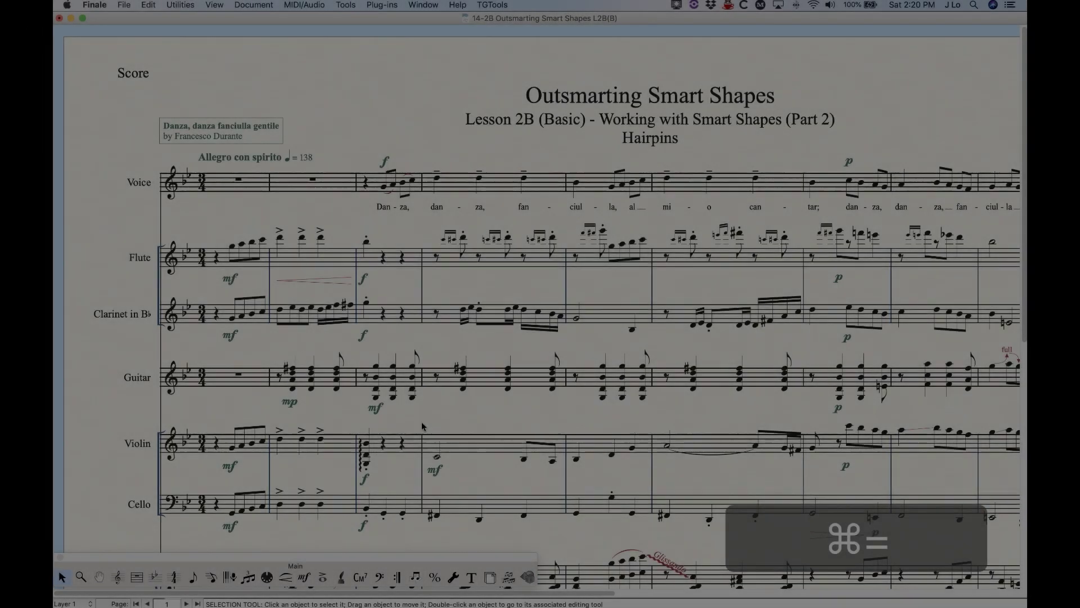
Scroll down and right to the Flute crescendo in bar 2, above the Clarinet staff.
scroll(420, 422, "down", 10)
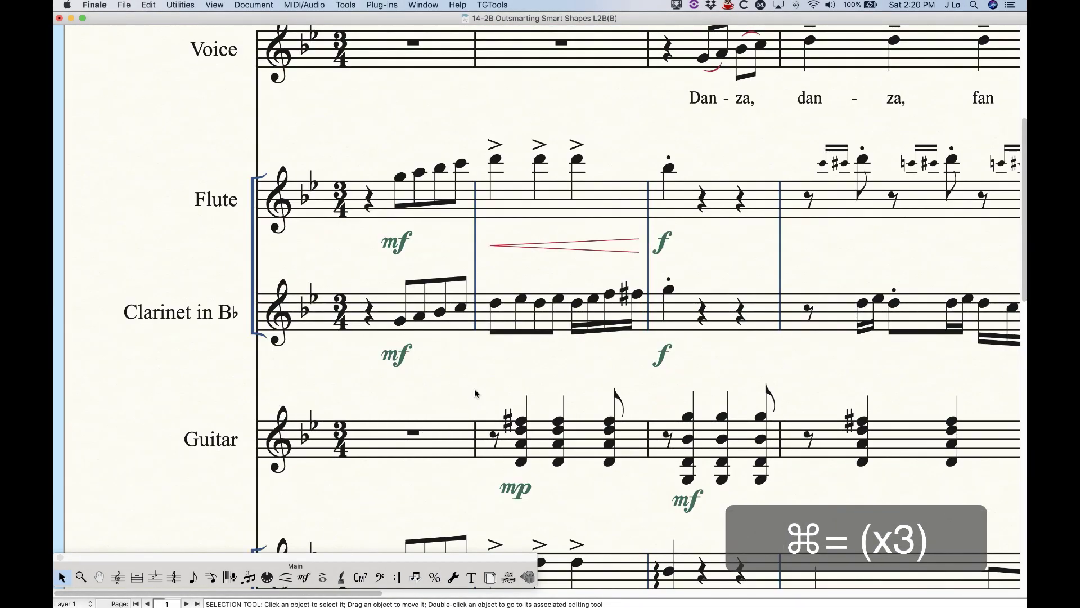
scroll(474, 389, "right", 3)
scroll(475, 393, "down", 1)
scroll(475, 393, "right", 1)
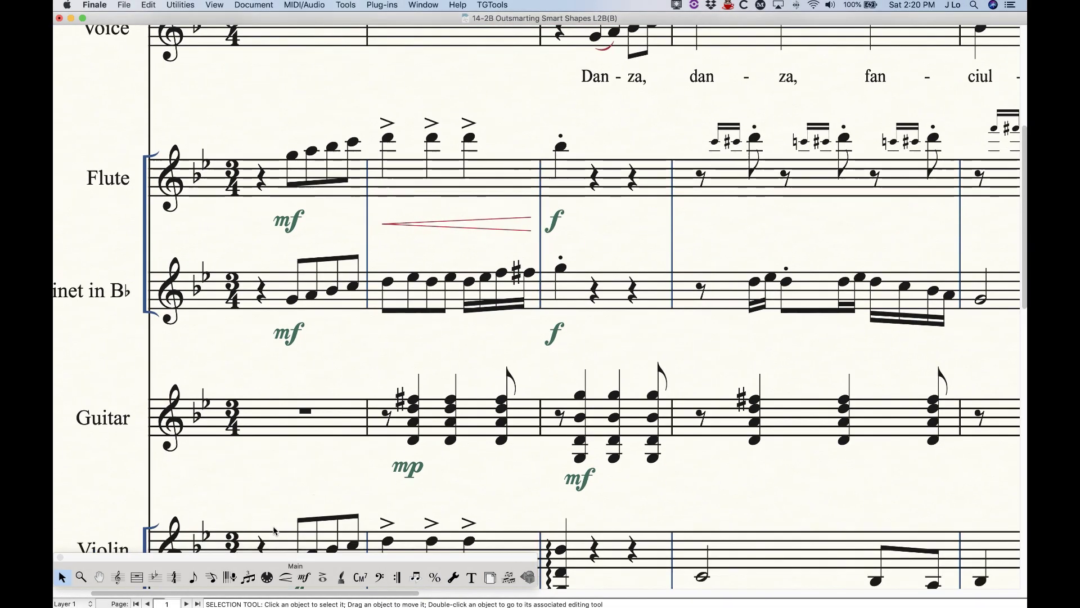
With the Smart Shape crescendo tool, draw a trial crescendo under clarinet bar 2, then delete it.
left_click(285, 578)
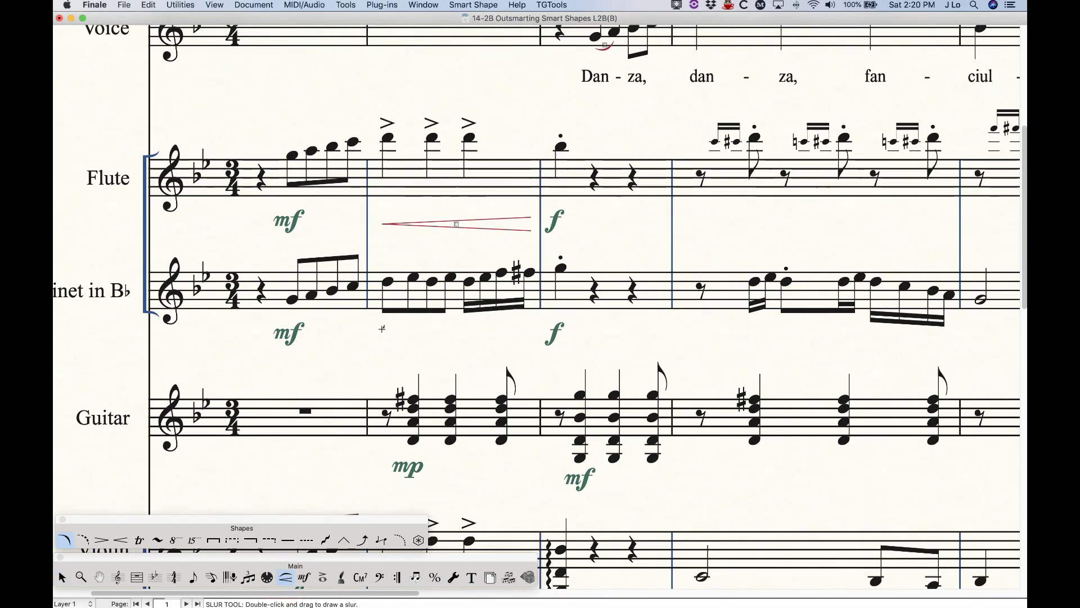
left_click(120, 540)
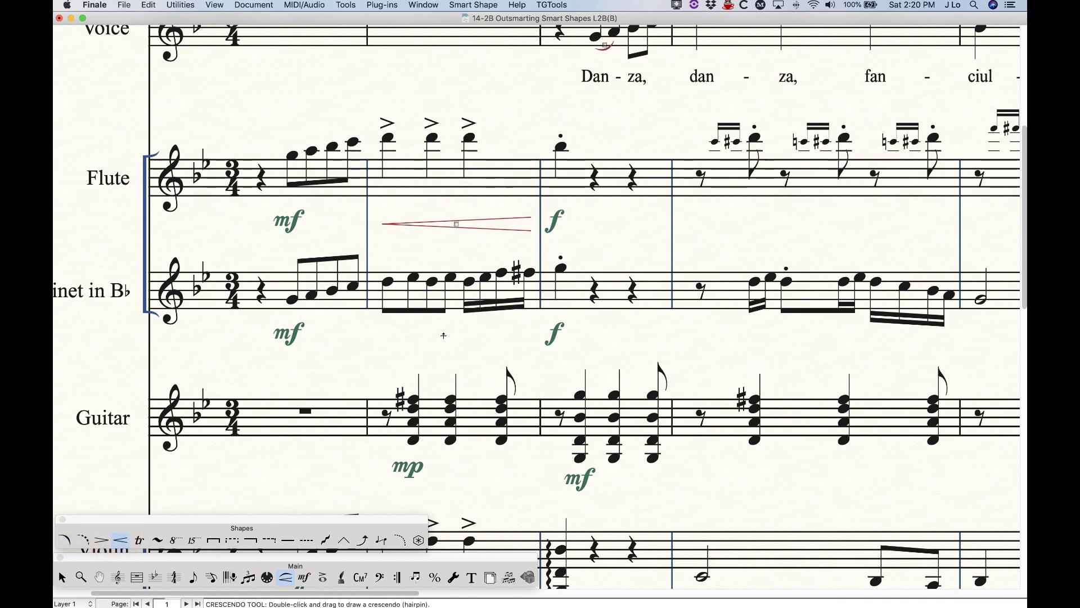
double_click(383, 334)
left_click_drag(383, 334, 523, 335)
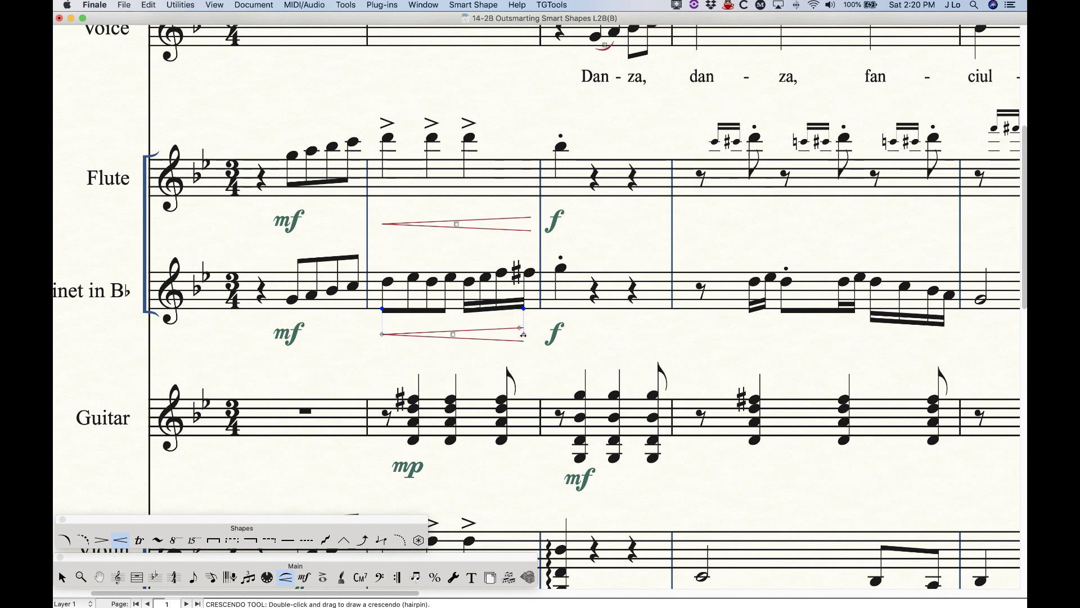
key("BackSpace")
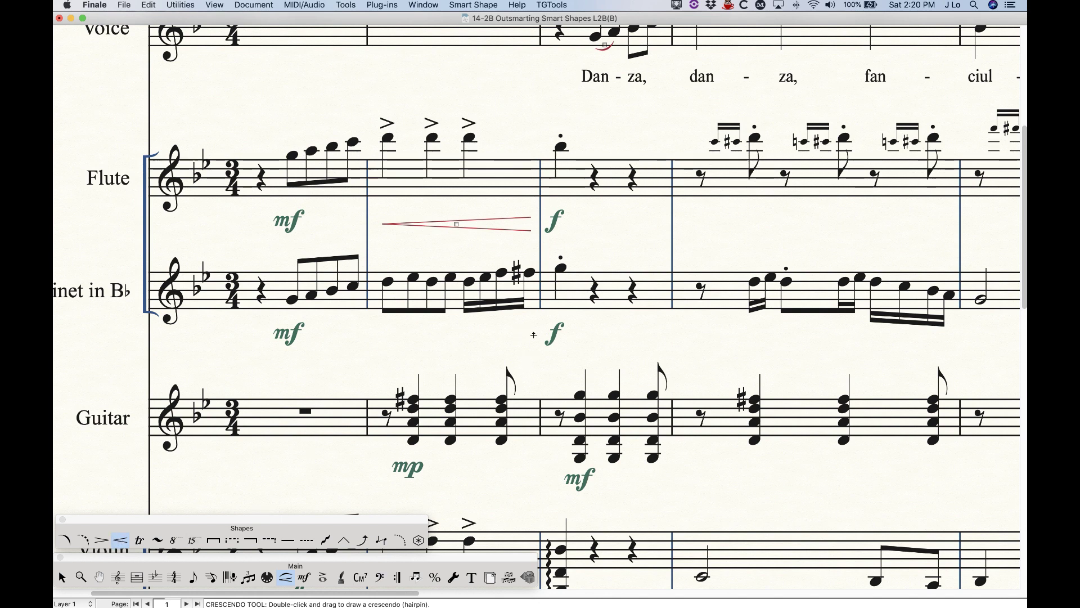
Draw trial hairpins under clarinet bar 2, including a decrescendo, and delete each one.
left_click(527, 331)
left_click_drag(526, 332, 383, 332)
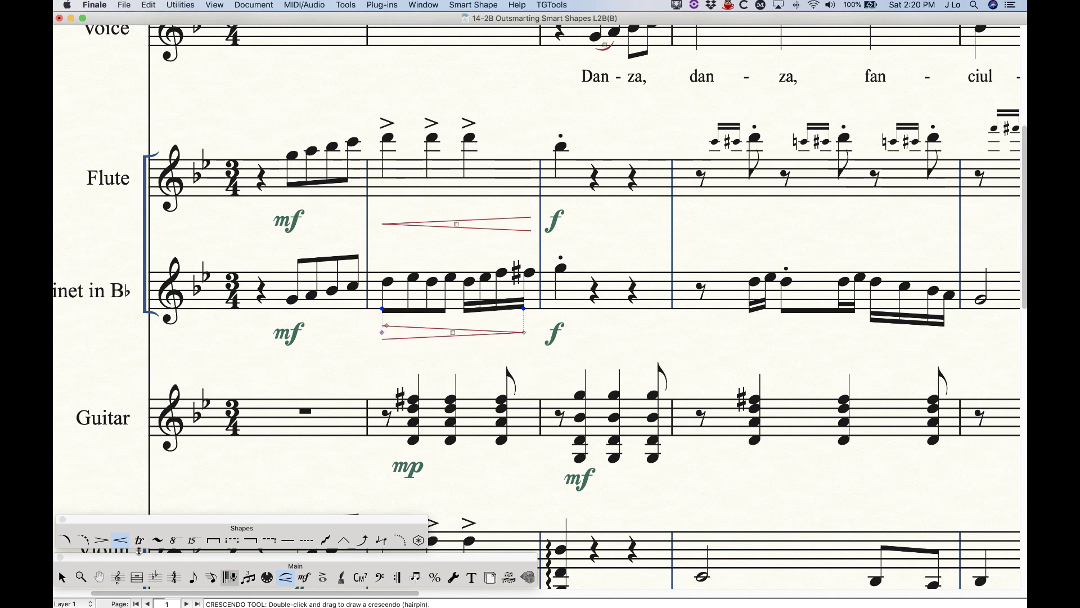
left_click(99, 541)
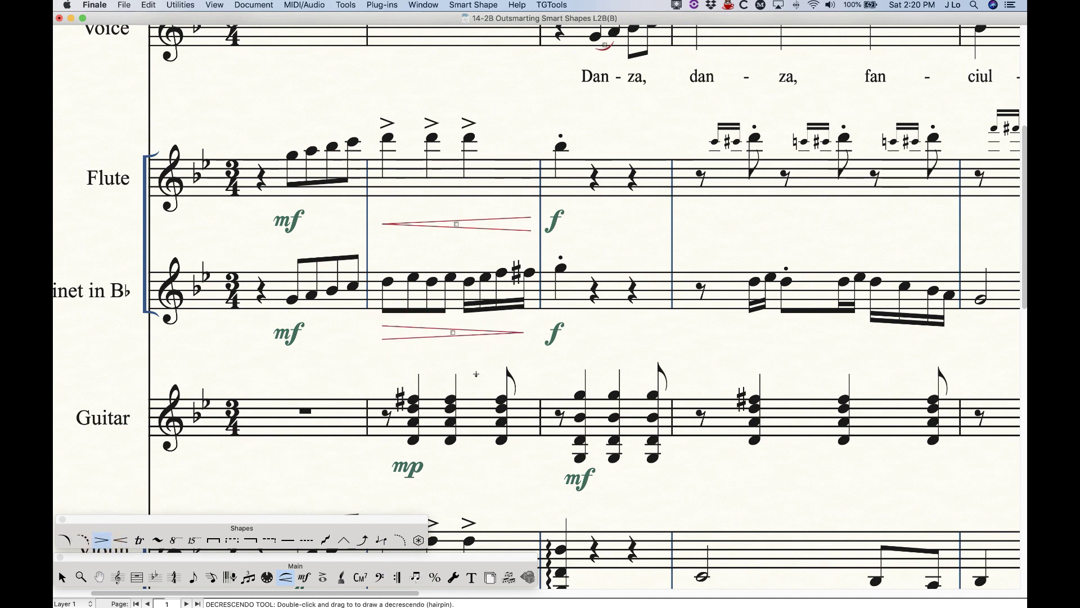
left_click(453, 332)
key("BackSpace")
double_click(529, 335)
left_click_drag(529, 335, 380, 333)
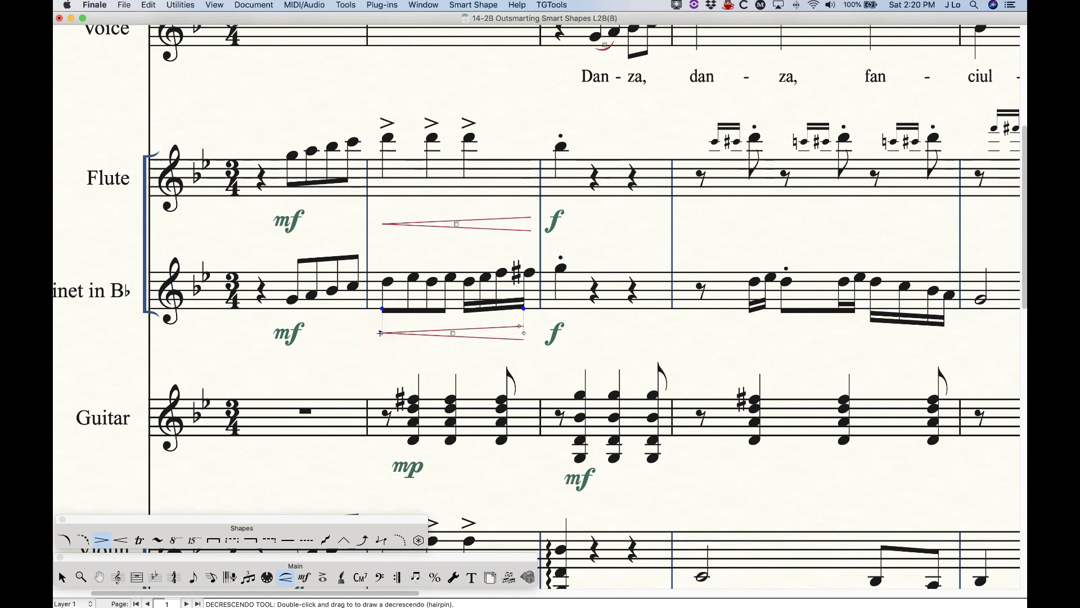
key("BackSpace")
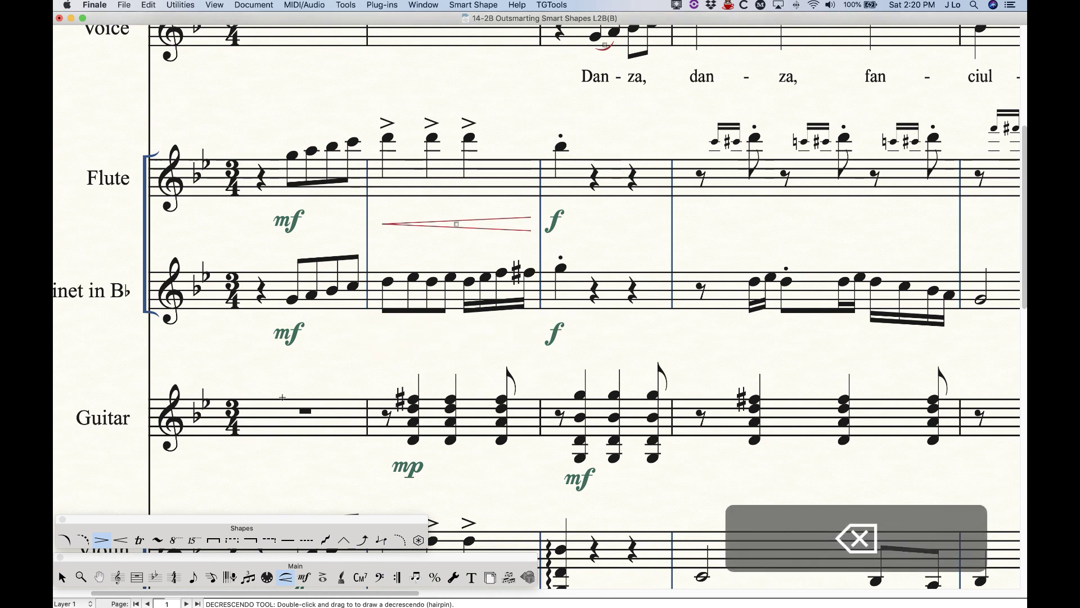
left_click(64, 539)
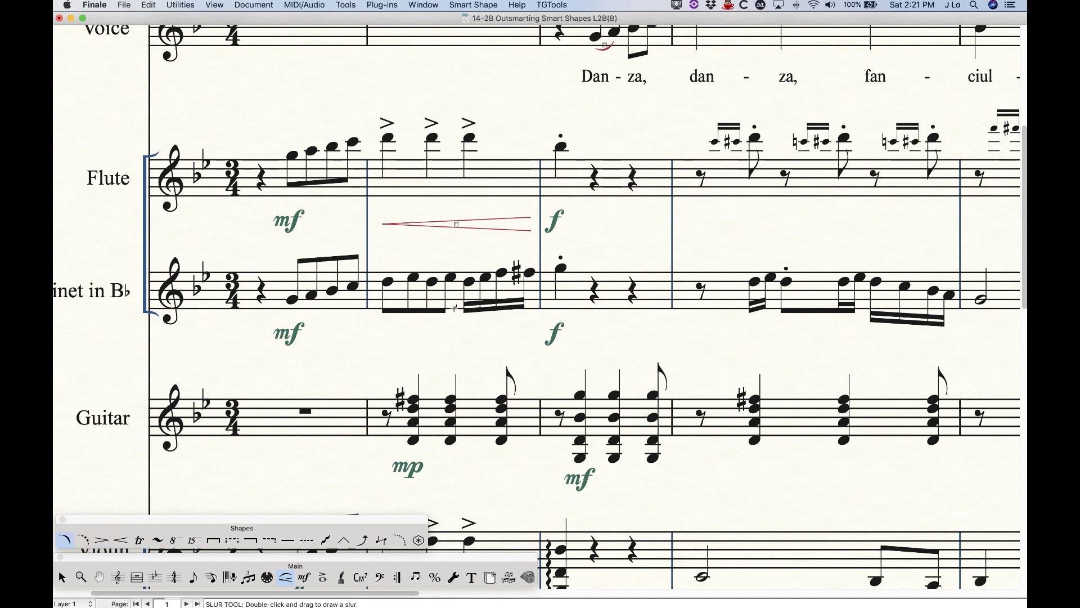
key("comma")
double_click(383, 339)
left_click_drag(383, 339, 657, 342)
double_click(570, 340)
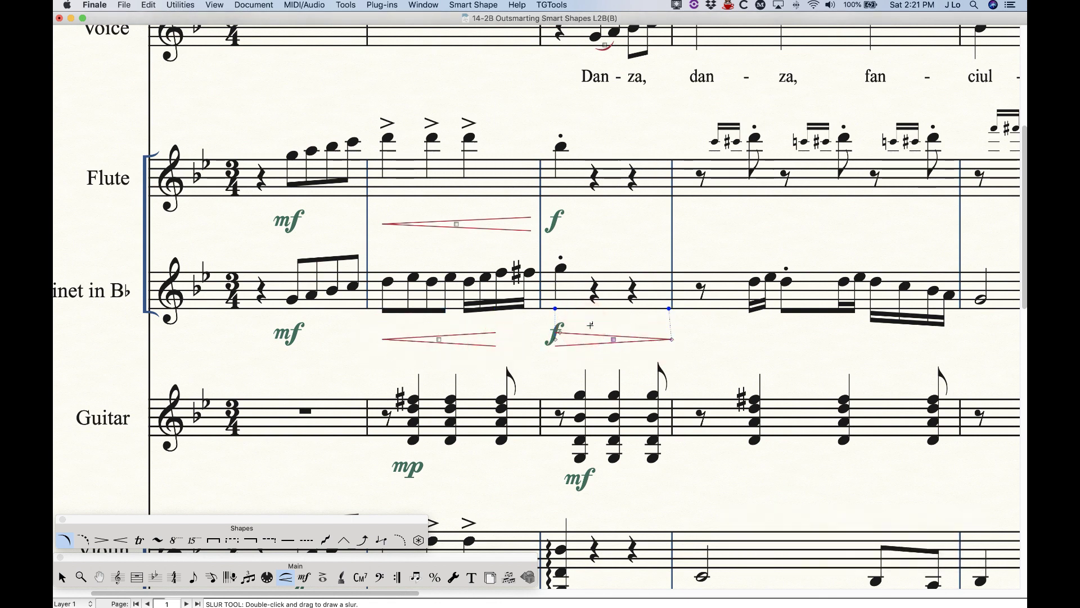
key("BackSpace")
left_click(447, 338)
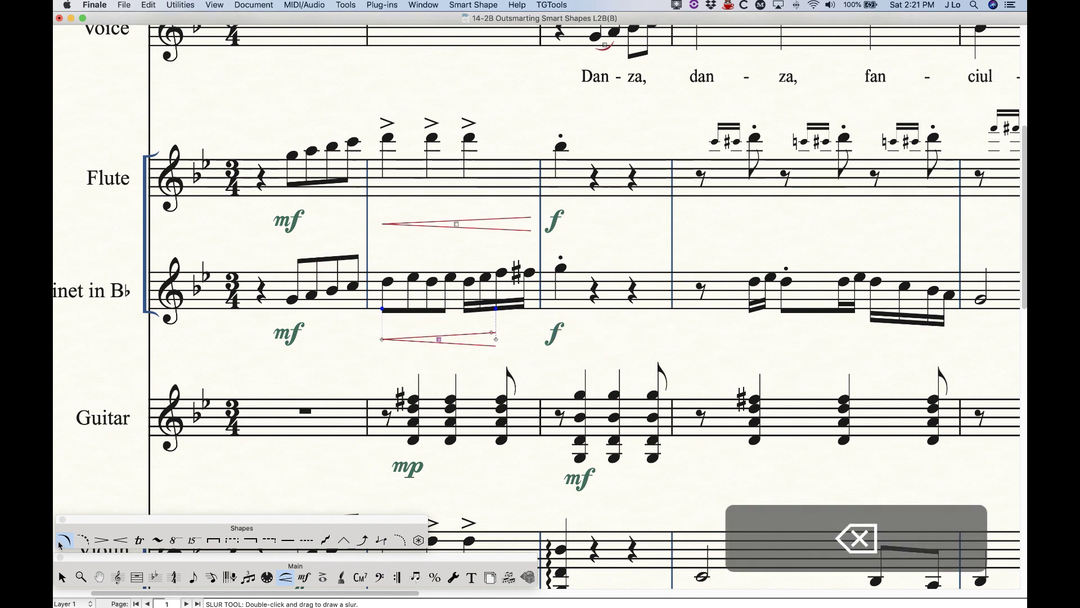
left_click(125, 541)
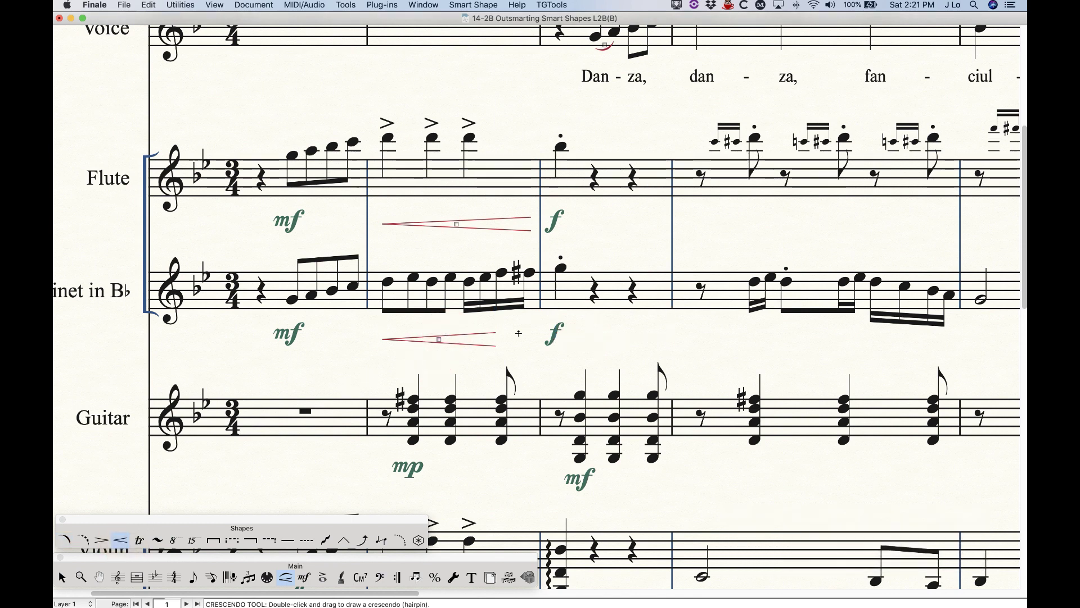
left_click(382, 335)
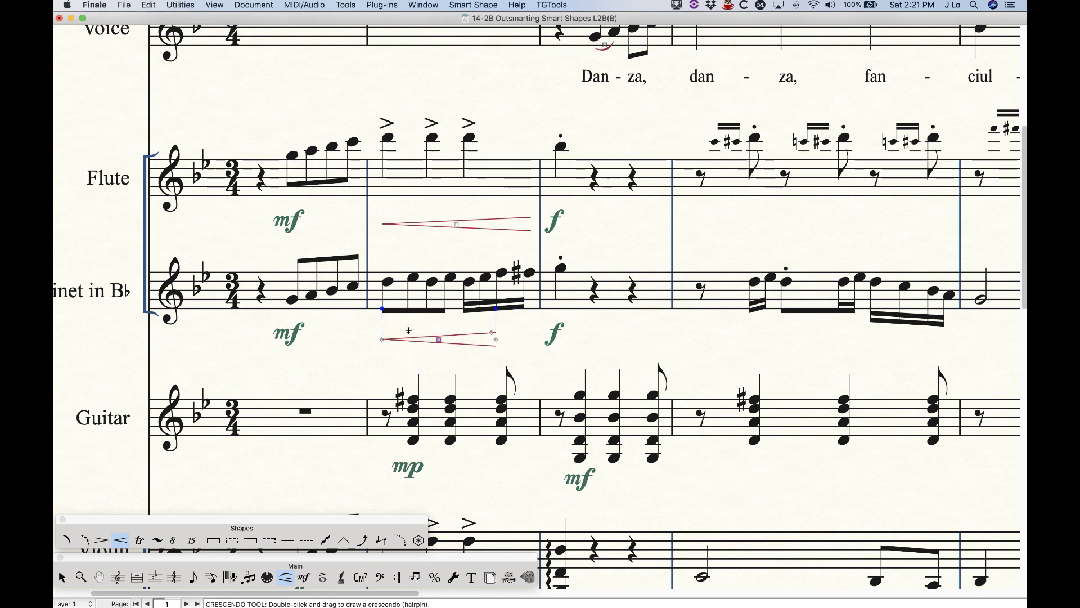
key("BackSpace")
left_click(381, 332)
left_click_drag(380, 333, 518, 332)
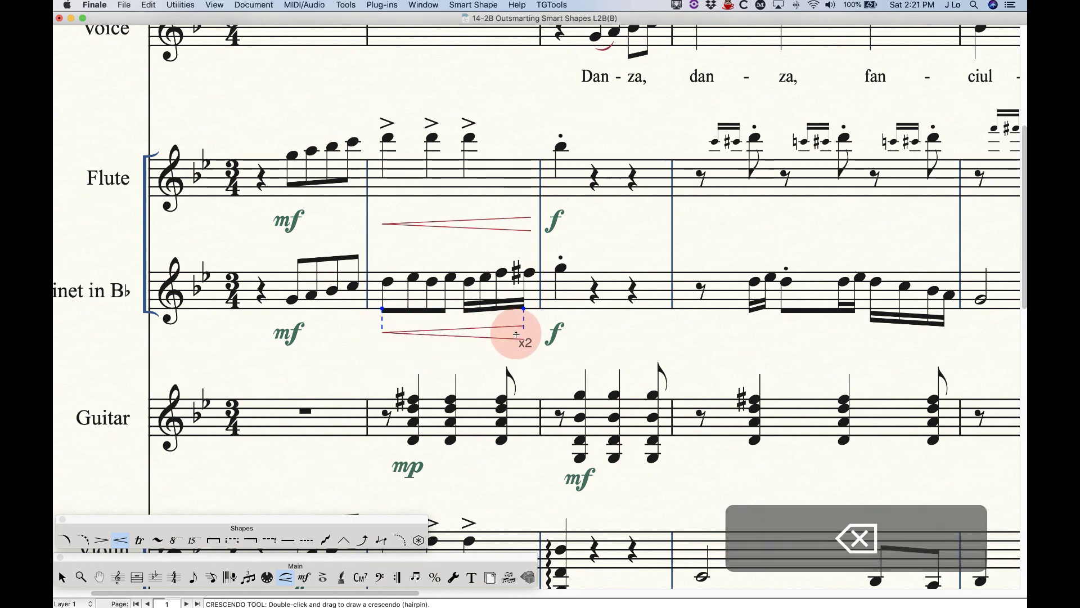
left_click(664, 334)
left_click_drag(664, 335, 591, 336)
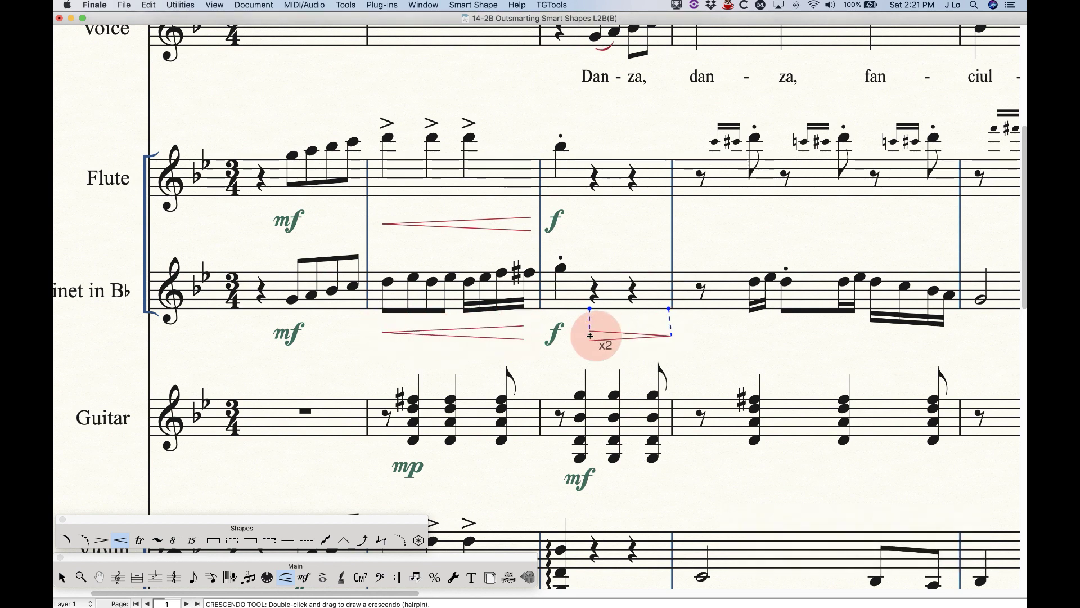
left_click(749, 337)
left_click_drag(749, 337, 838, 337)
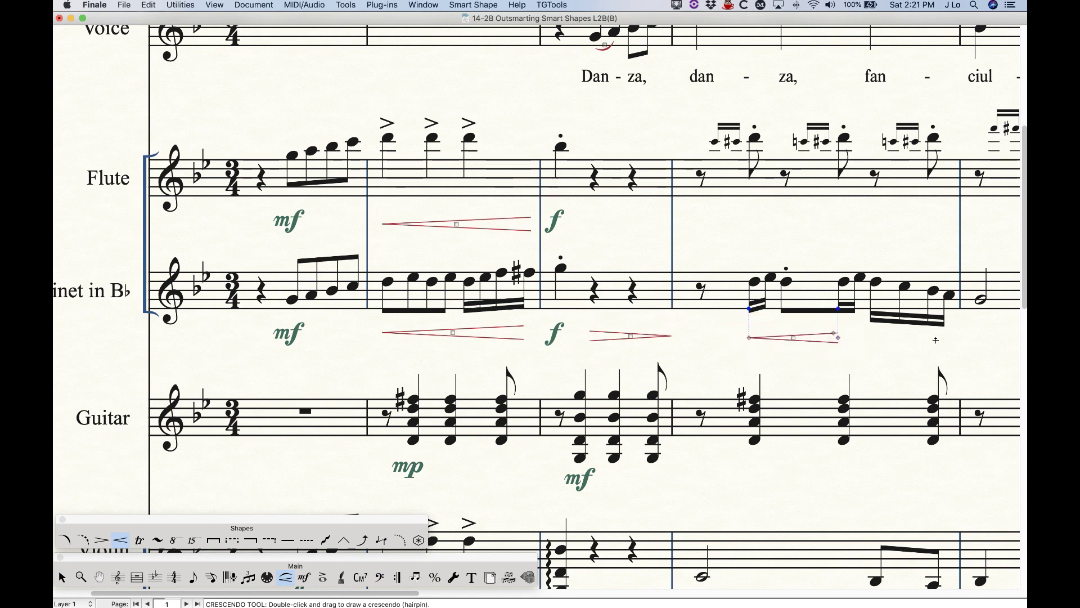
left_click(936, 340)
left_click_drag(936, 339, 844, 341)
left_click(936, 338)
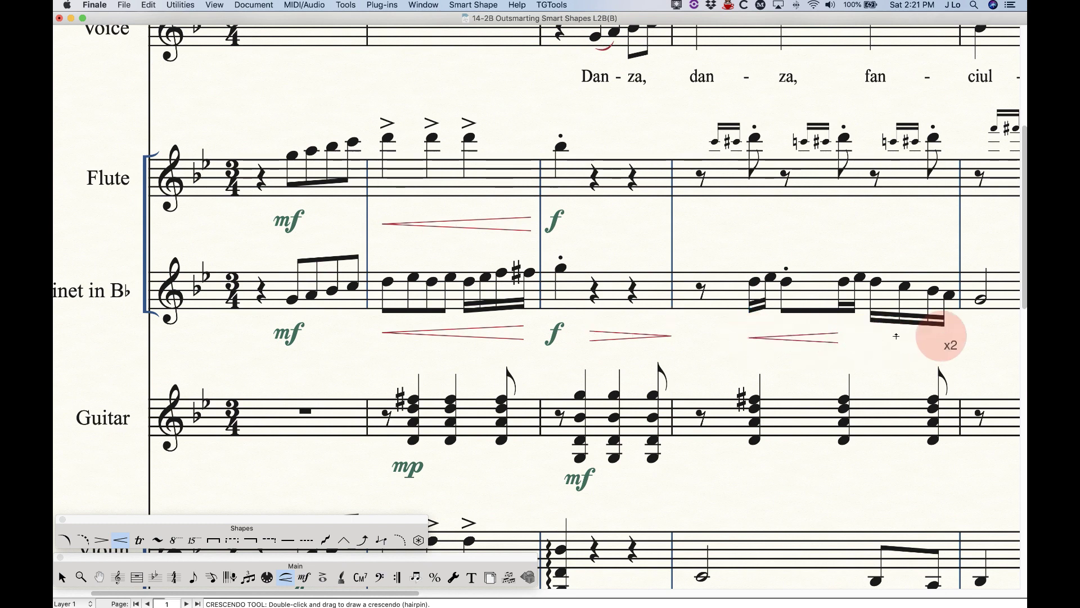
left_click_drag(936, 338, 855, 337)
left_click_drag(948, 356, 397, 295)
key("Delete")
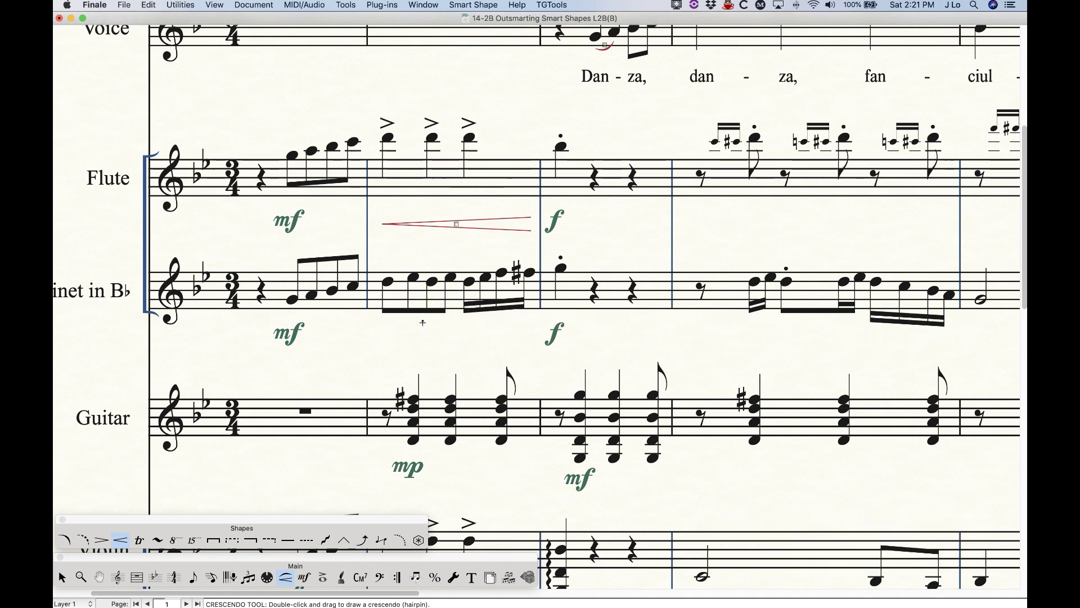
Draw a crescendo across the clarinet's second bar and nudge it into position.
left_click(387, 335)
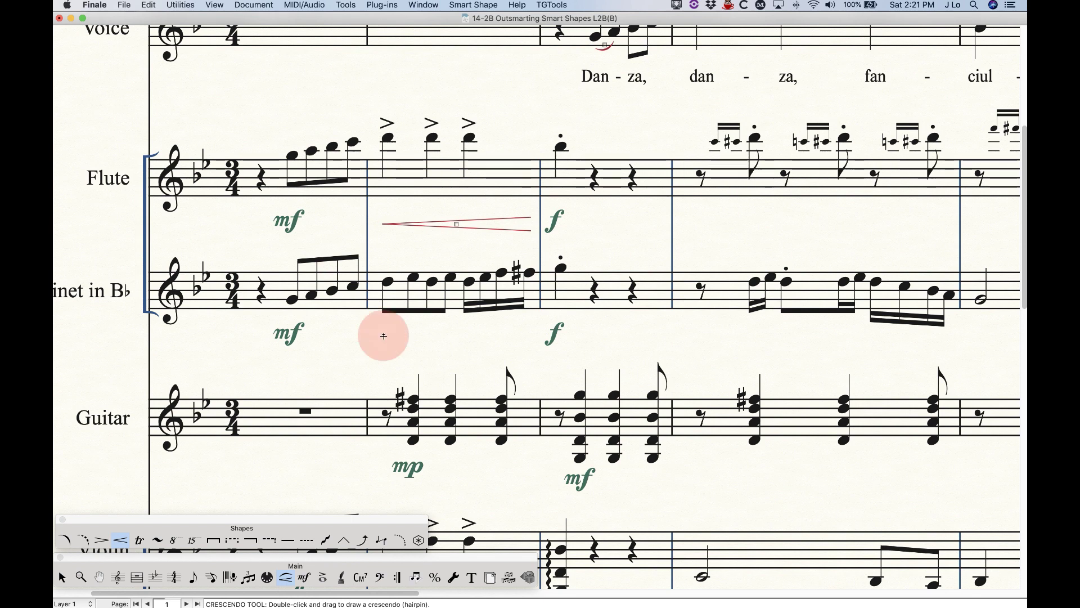
left_click_drag(387, 335, 523, 346)
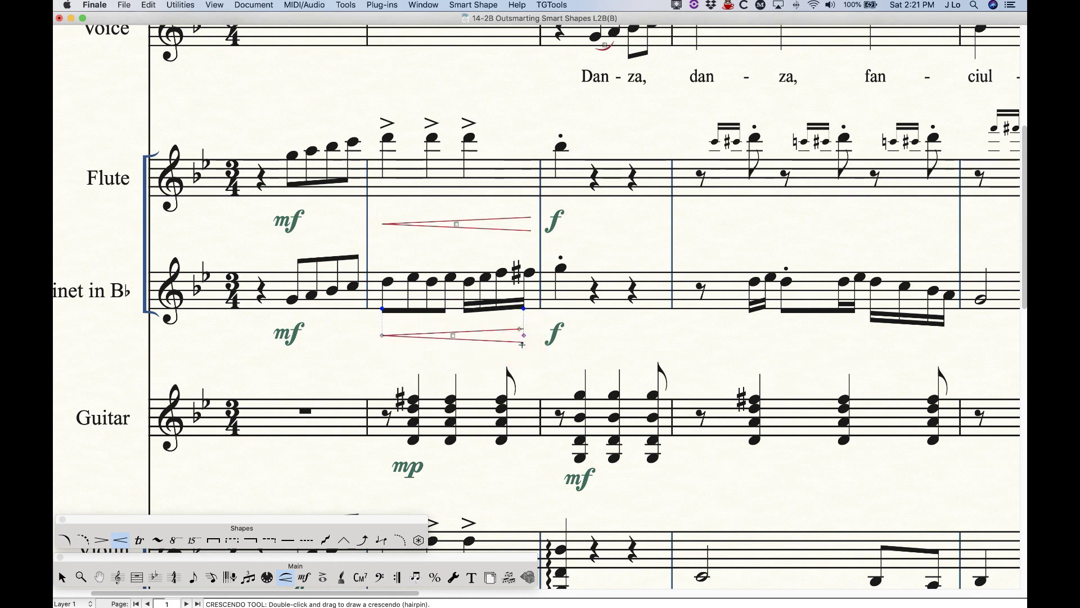
left_click(457, 352)
left_click(453, 336)
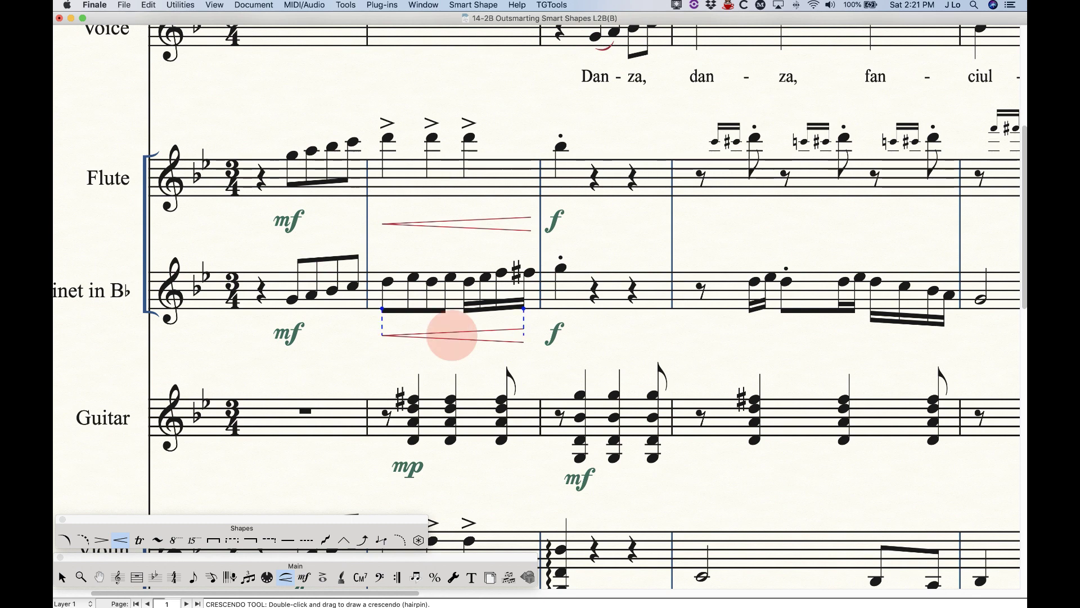
mouse_move(452, 335)
left_mouse_down()
mouse_move(441, 332)
mouse_move(455, 334)
left_mouse_up()
Extend the clarinet crescendo's start left, pull its end in, and widen its opening.
left_click(455, 336)
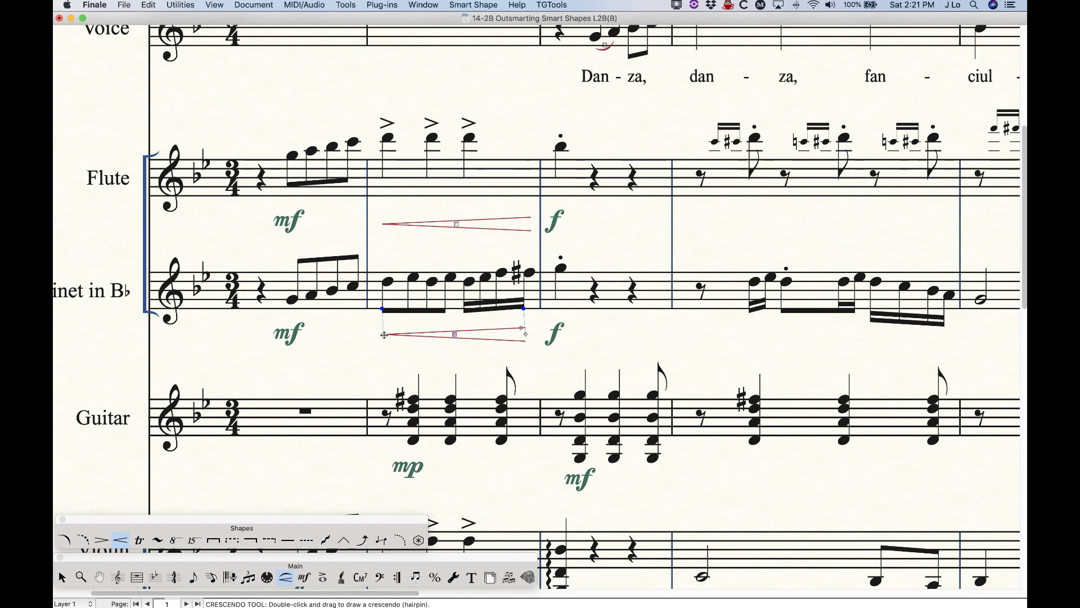
mouse_move(385, 335)
left_mouse_down()
mouse_move(372, 334)
mouse_move(397, 334)
mouse_move(383, 334)
left_mouse_up()
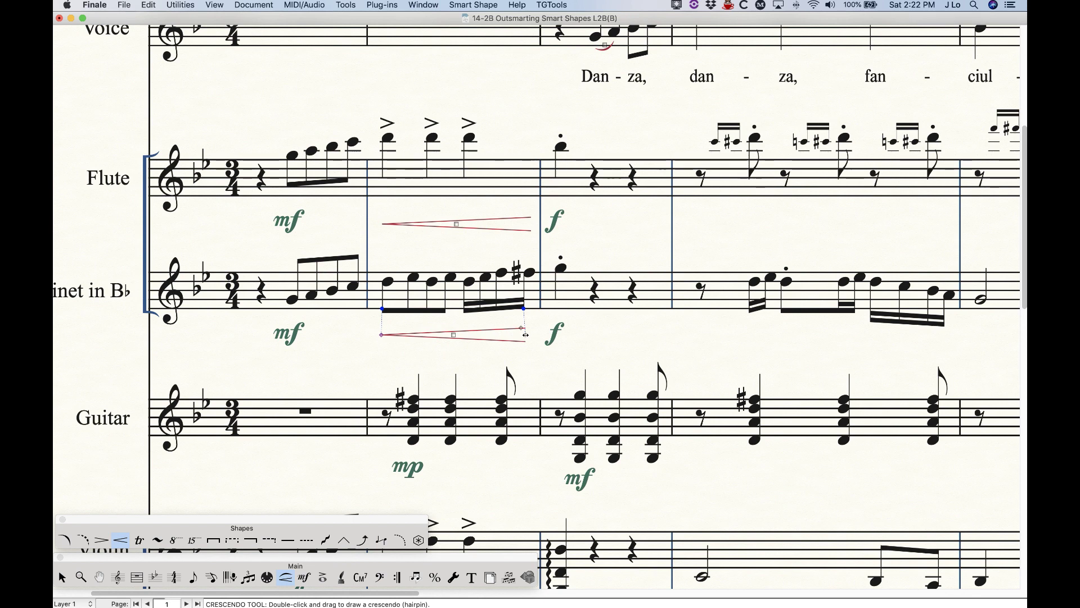
mouse_move(526, 334)
left_mouse_down()
mouse_move(536, 334)
mouse_move(499, 334)
mouse_move(534, 333)
mouse_move(525, 306)
mouse_move(529, 353)
mouse_move(523, 316)
mouse_move(525, 334)
left_mouse_up()
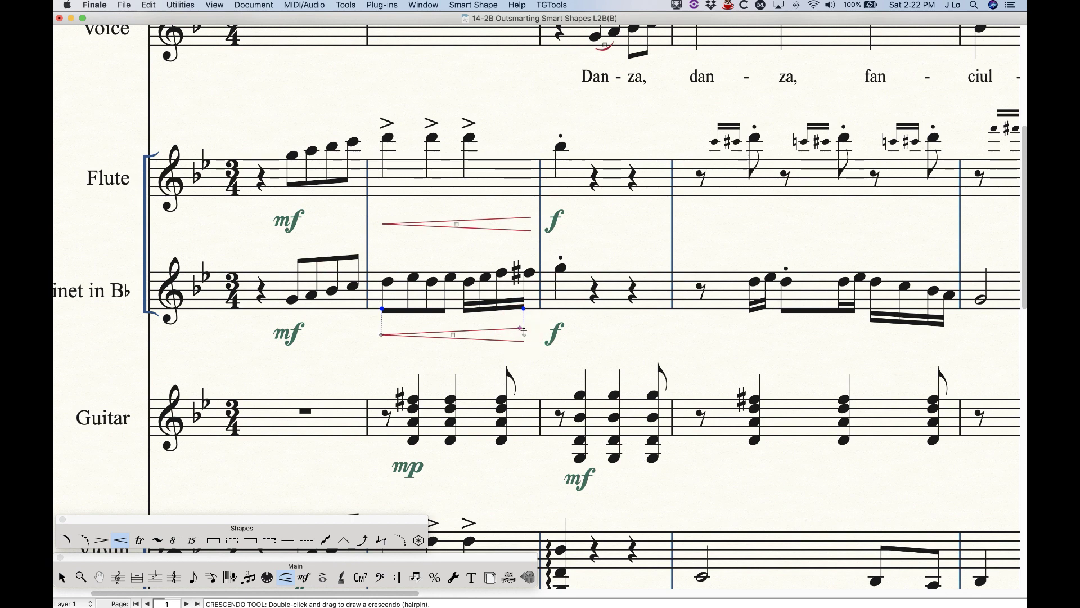
mouse_move(523, 331)
left_mouse_down()
mouse_move(518, 304)
mouse_move(518, 328)
left_mouse_up()
Delete the clarinet crescendos and turn on Smart Shape > Snap When Attaching to Beats.
key("BackSpace")
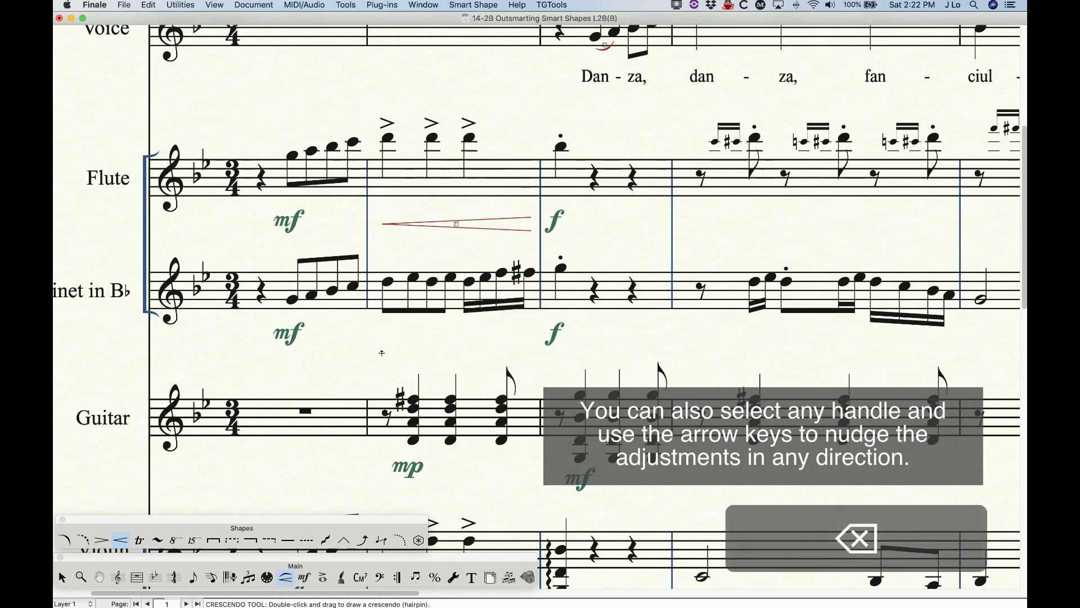
left_click_drag(380, 335, 519, 338)
key("BackSpace")
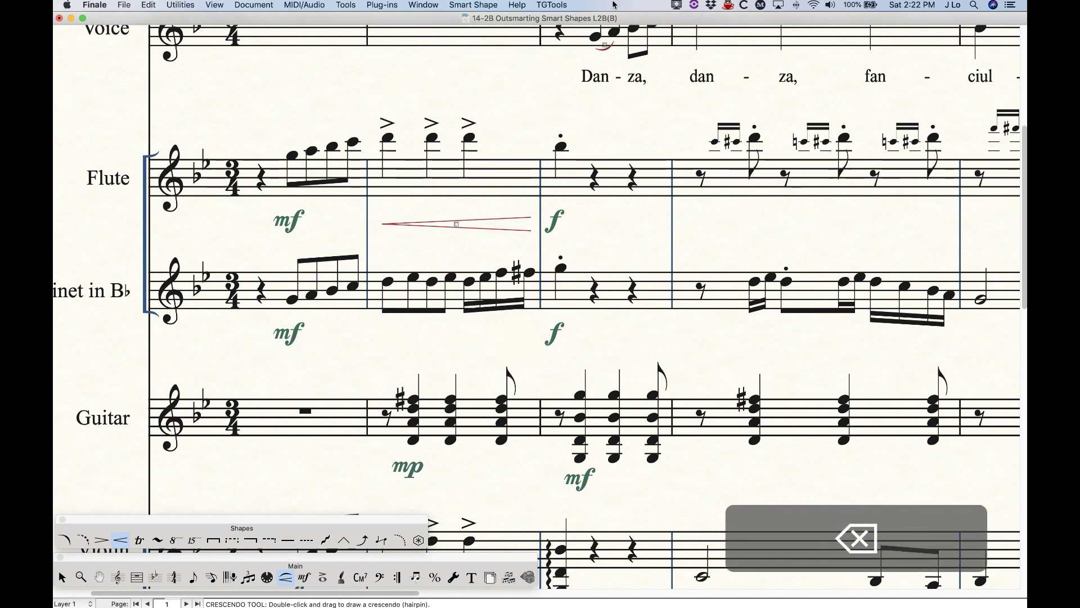
left_click(474, 5)
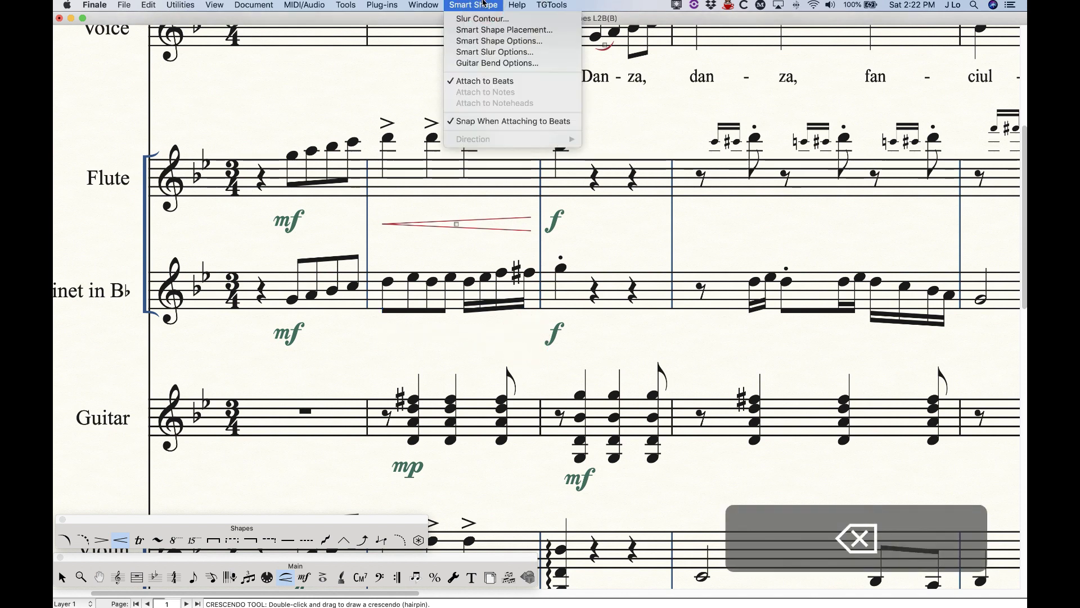
left_click(497, 122)
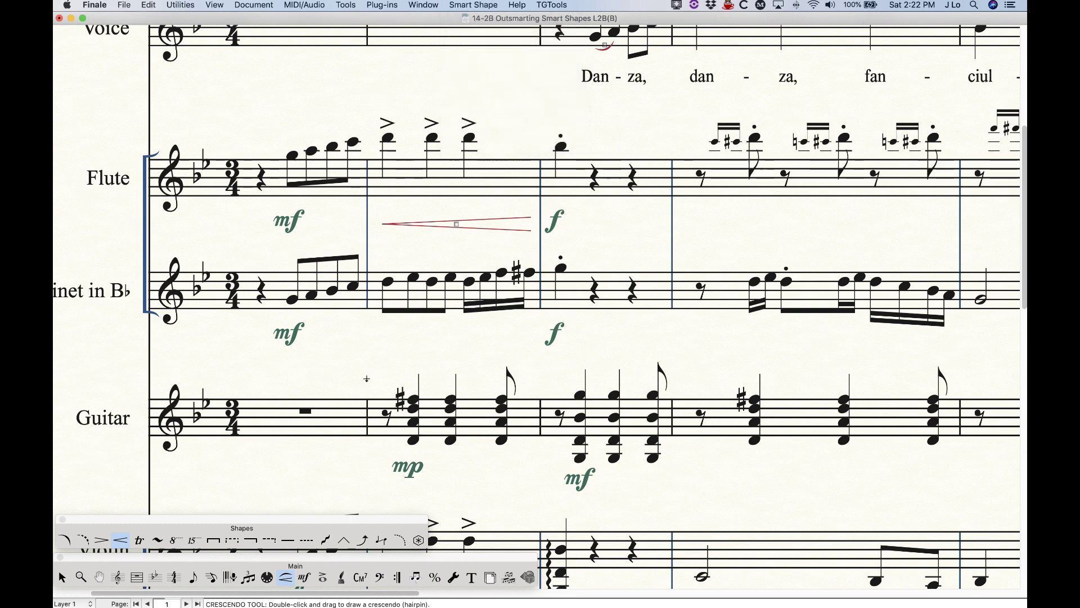
Draw a beat-snapped crescendo under clarinet measure 2, ending at the barline before the f.
left_click(381, 339)
mouse_move(381, 339)
left_mouse_down()
mouse_move(537, 339)
mouse_move(527, 339)
left_mouse_up()
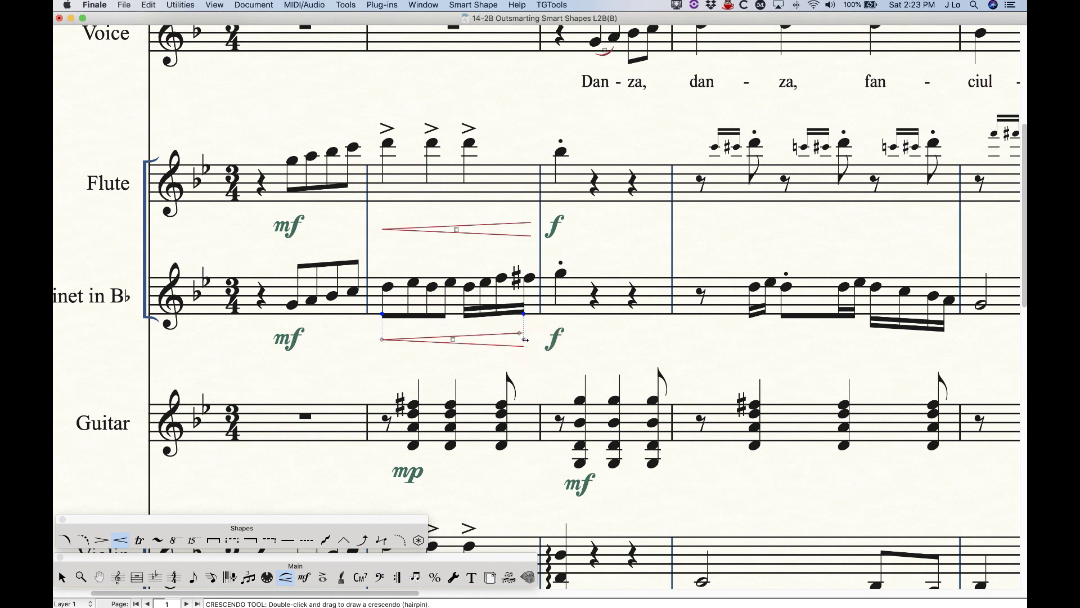
mouse_move(524, 339)
left_mouse_down()
mouse_move(513, 339)
mouse_move(524, 339)
left_mouse_up()
left_click_drag(523, 340, 522, 321)
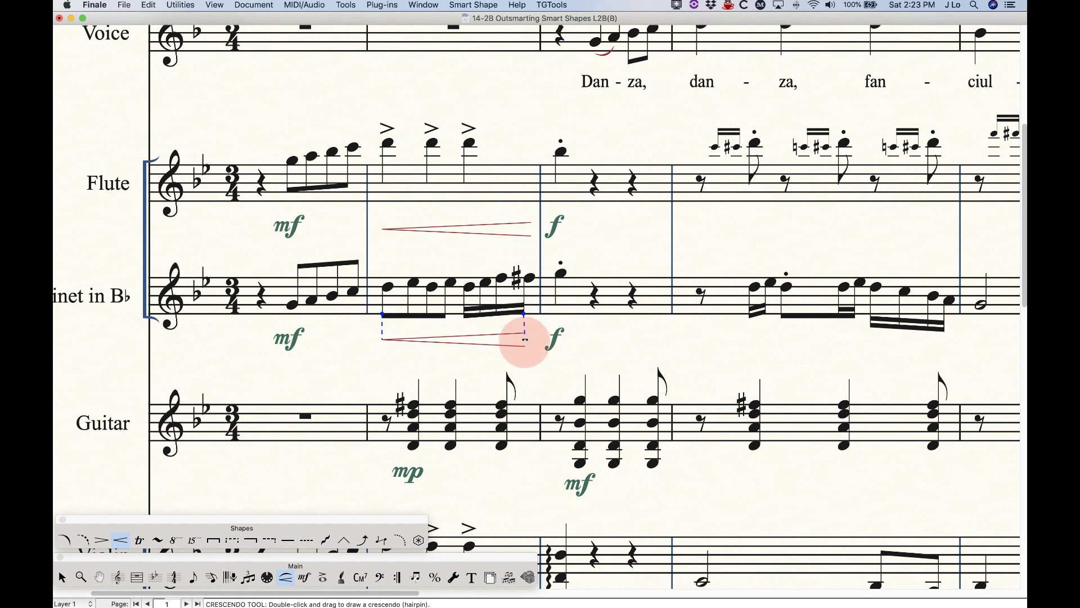
left_click_drag(525, 339, 525, 339)
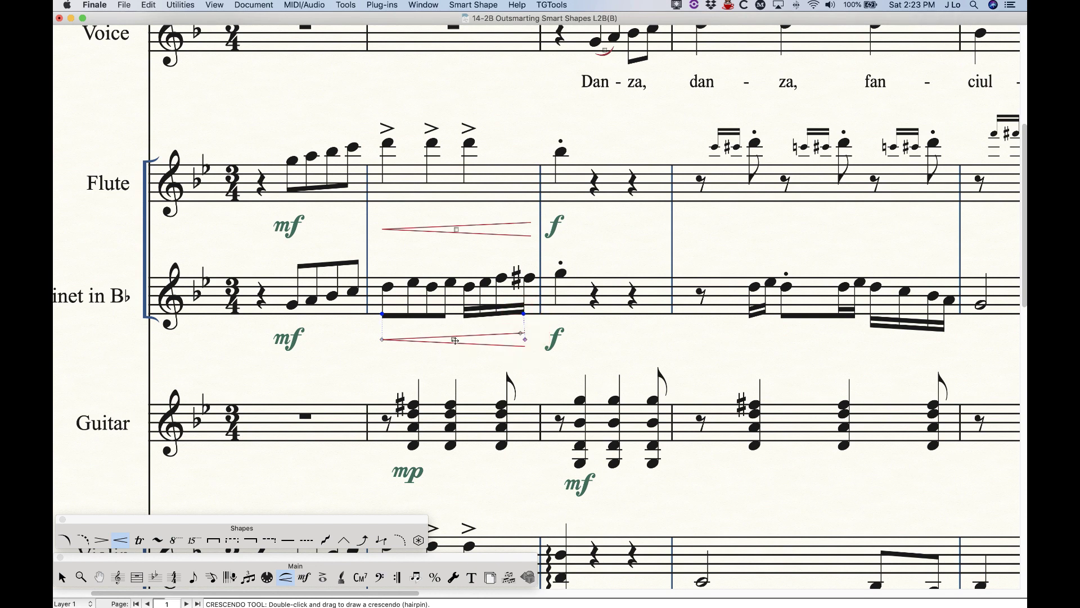
key("Escape")
right_click(454, 340)
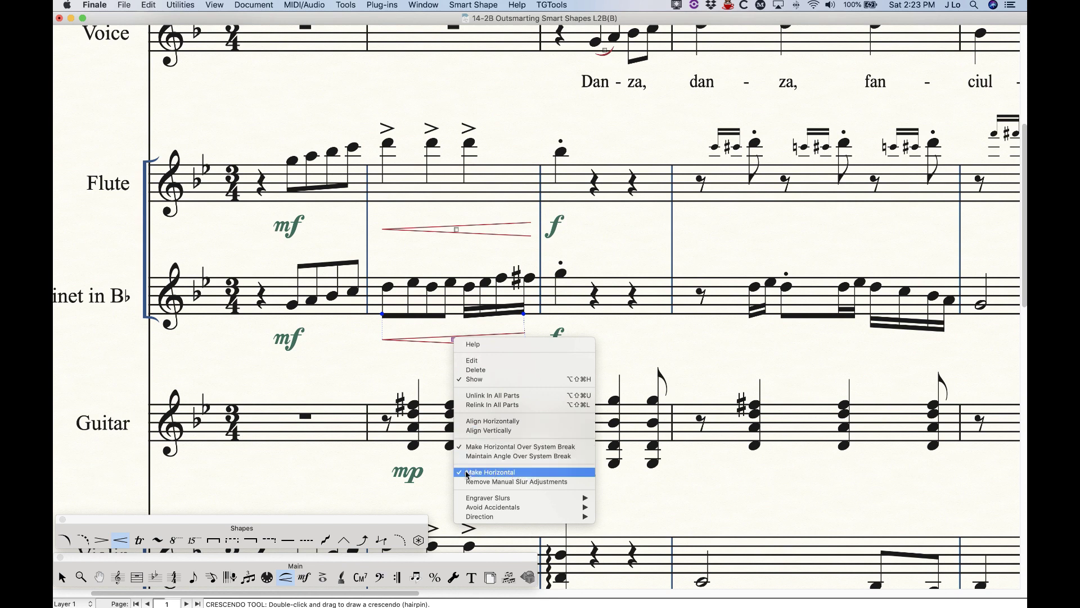
Uncheck Make Horizontal on the clarinet crescendo and readjust its right-end opening.
left_click(499, 475)
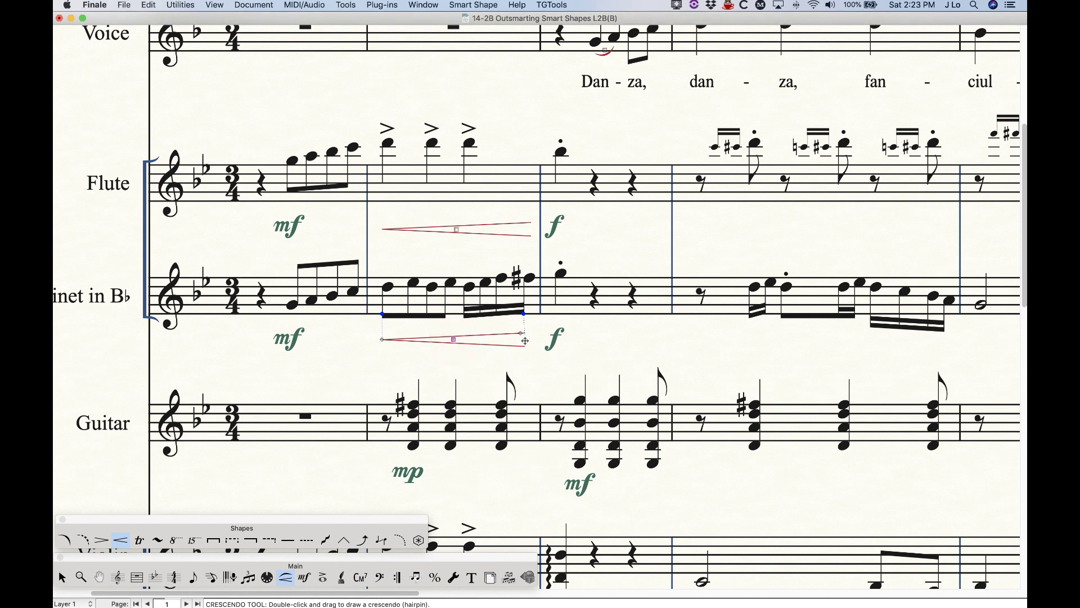
mouse_move(525, 341)
left_mouse_down()
mouse_move(524, 332)
mouse_move(525, 352)
mouse_move(524, 338)
left_mouse_up()
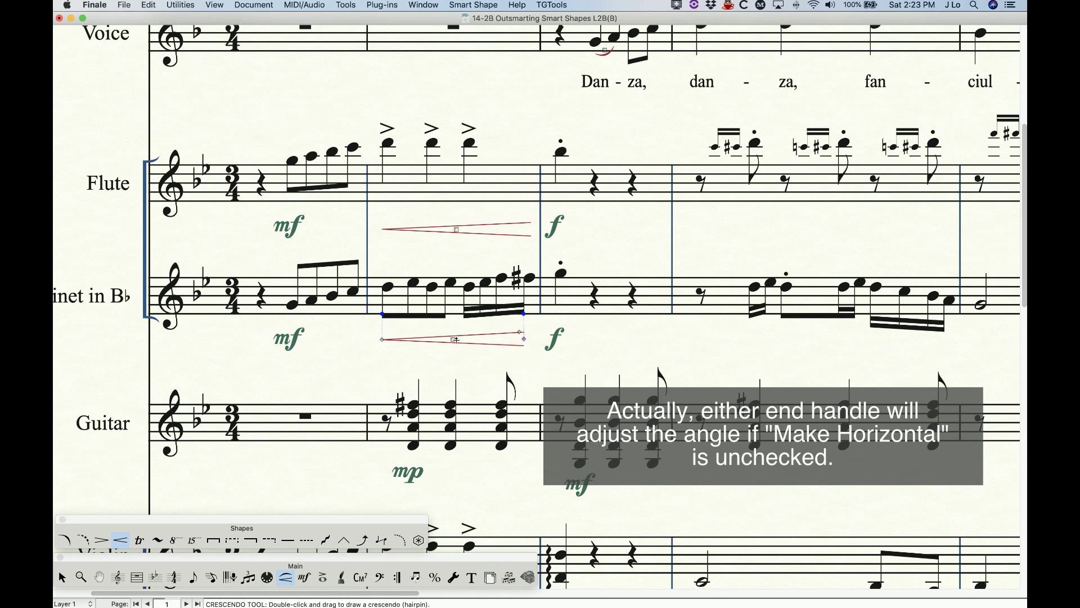
right_click(455, 340)
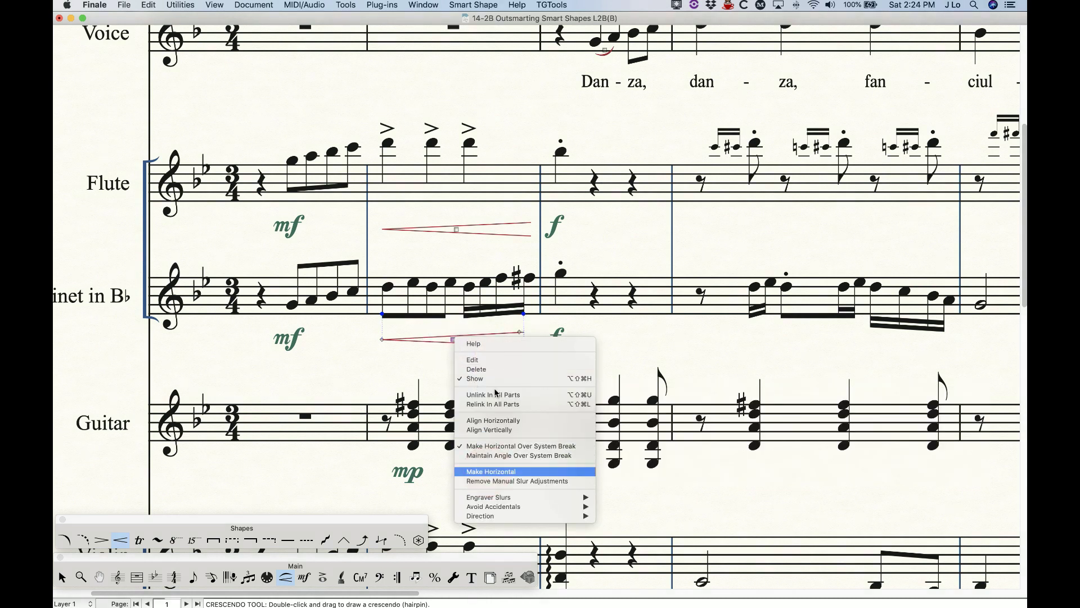
key("Escape")
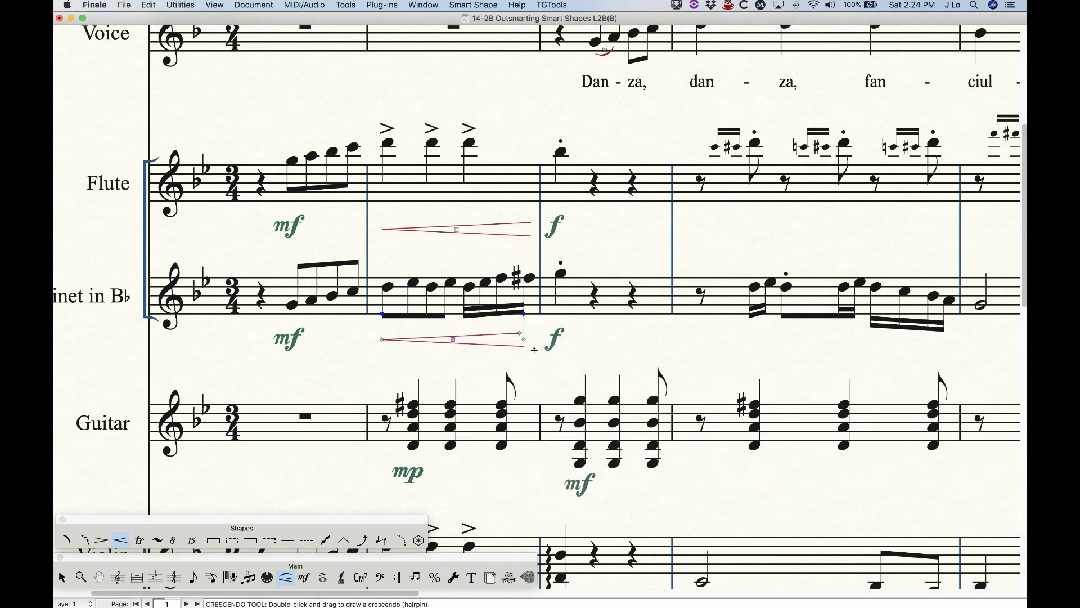
mouse_move(524, 339)
left_mouse_down()
mouse_move(525, 325)
mouse_move(525, 340)
left_mouse_up()
Scroll right and draw a crescendo spanning two guitar measures.
left_click_drag(380, 594, 499, 600)
scroll(597, 420, "down", 4)
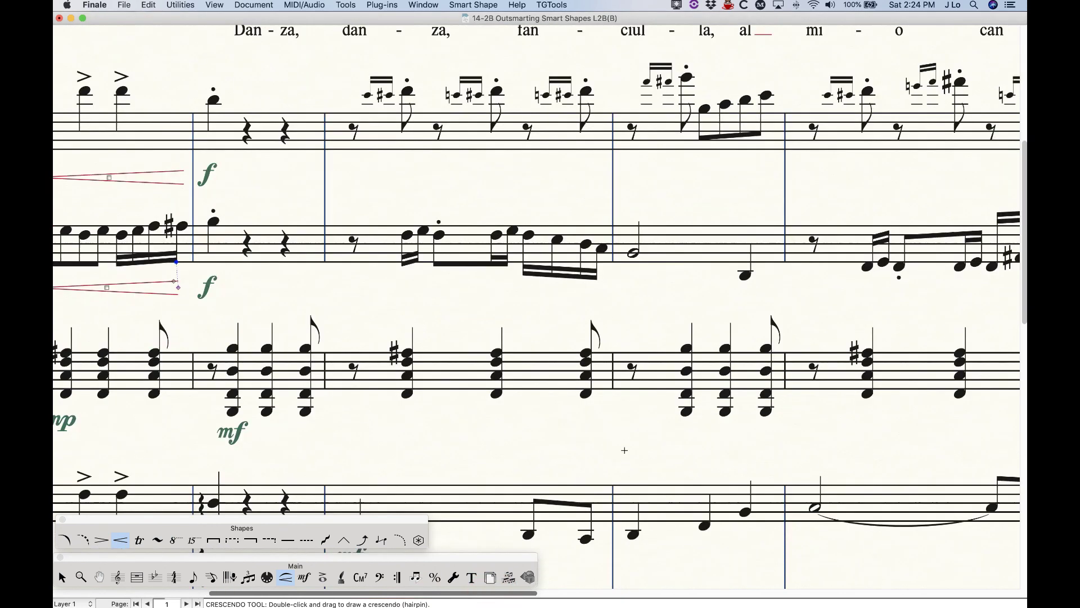
scroll(566, 437, "right", 2)
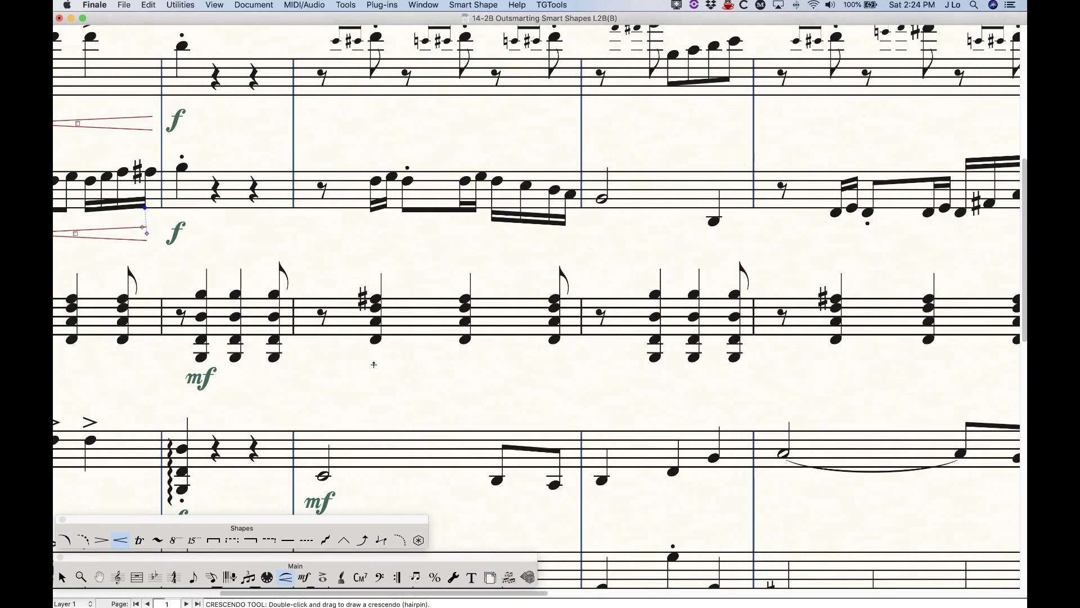
double_click(374, 365)
mouse_move(374, 364)
left_mouse_down()
mouse_move(628, 389)
mouse_move(753, 374)
left_mouse_up()
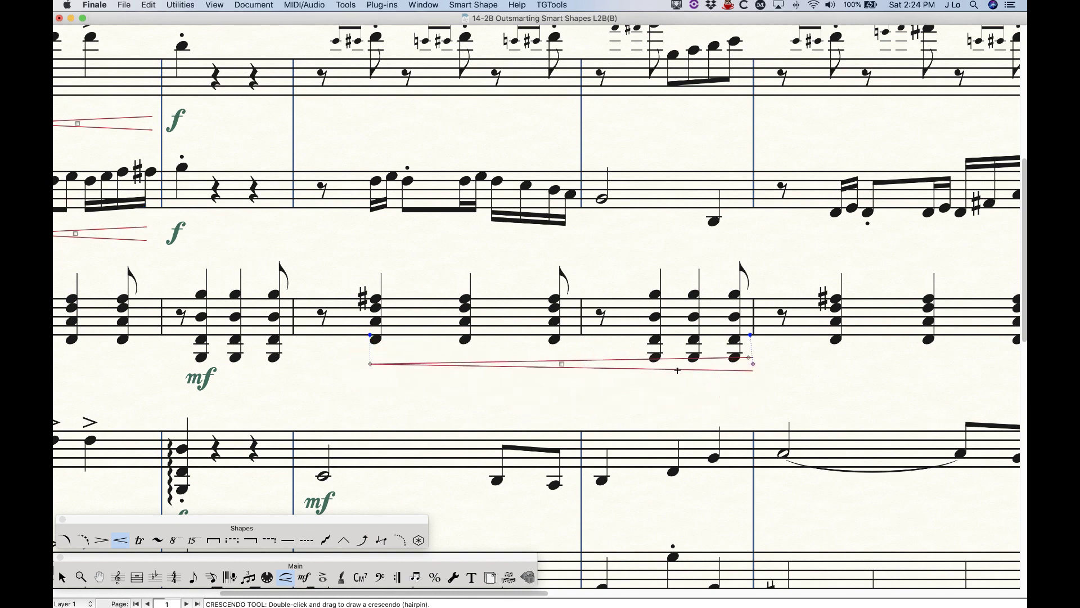
Uncheck Make Horizontal on the guitar crescendo and drag its wide end lower so it slopes.
right_click(561, 365)
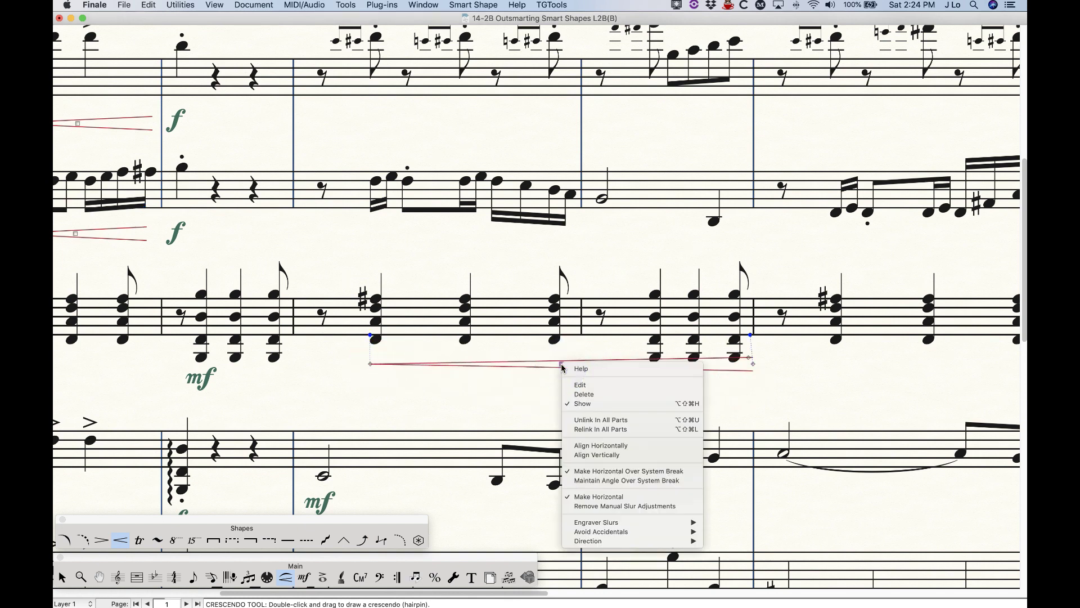
left_click(600, 497)
left_click_drag(751, 364, 748, 380)
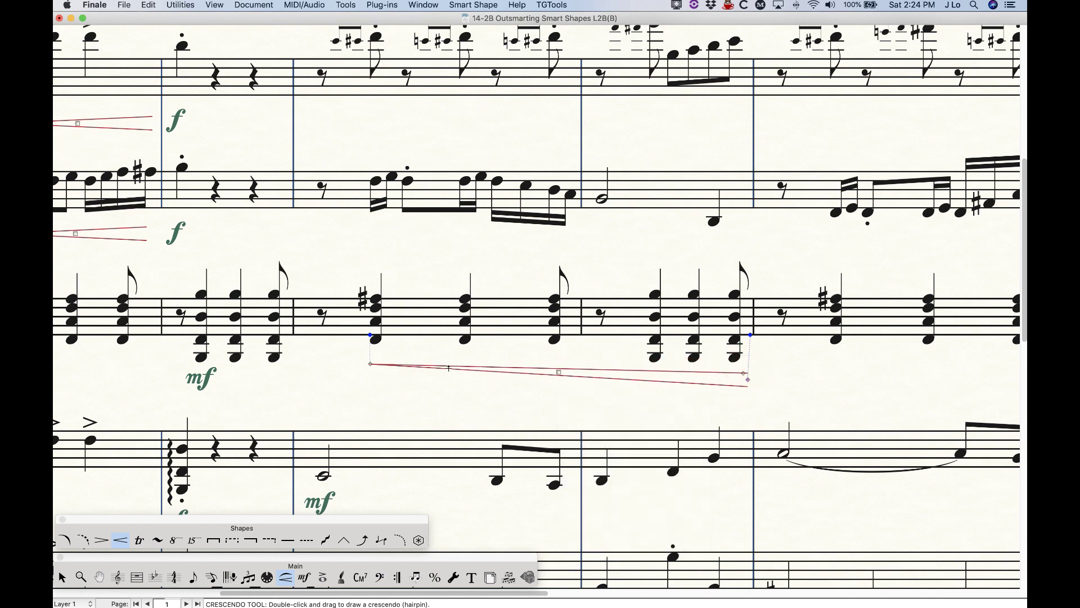
left_click_drag(370, 365, 367, 361)
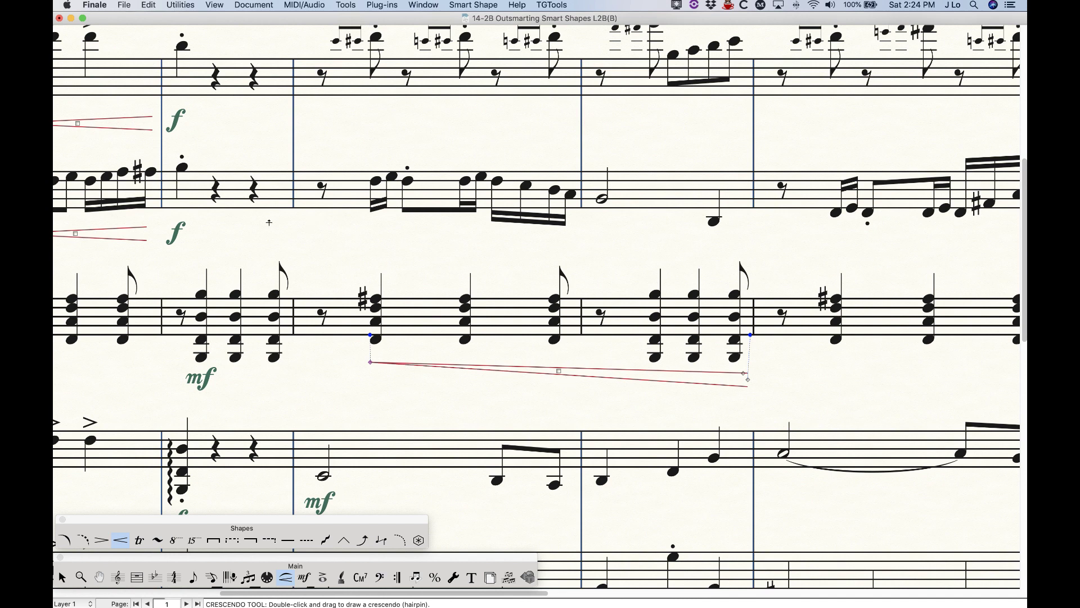
left_click(253, 5)
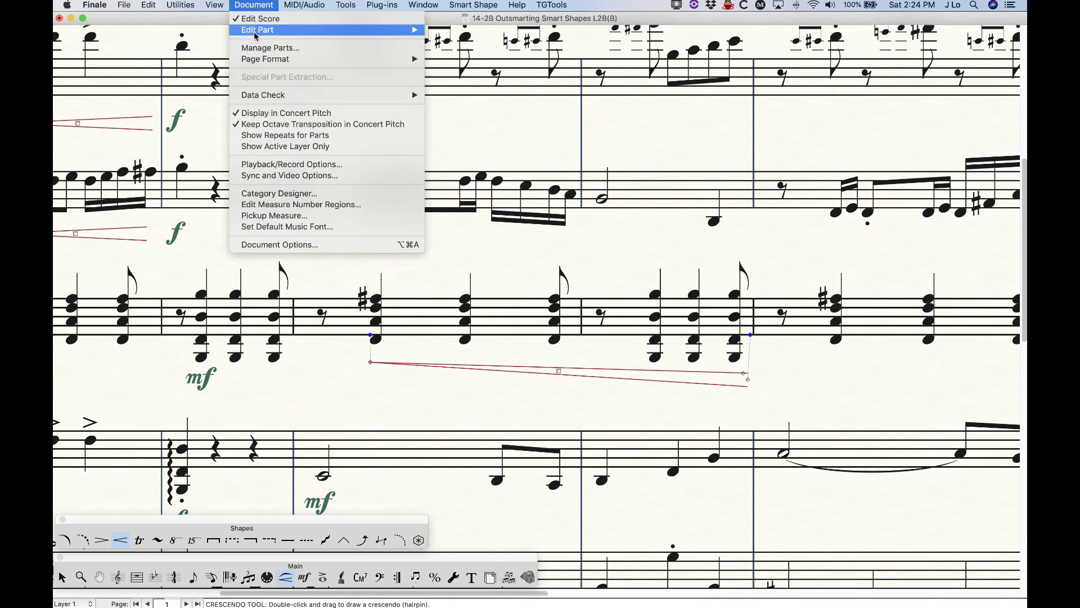
Open the Guitar part alone via Document > Edit Part and zoom in.
mouse_move(341, 31)
left_click(474, 85)
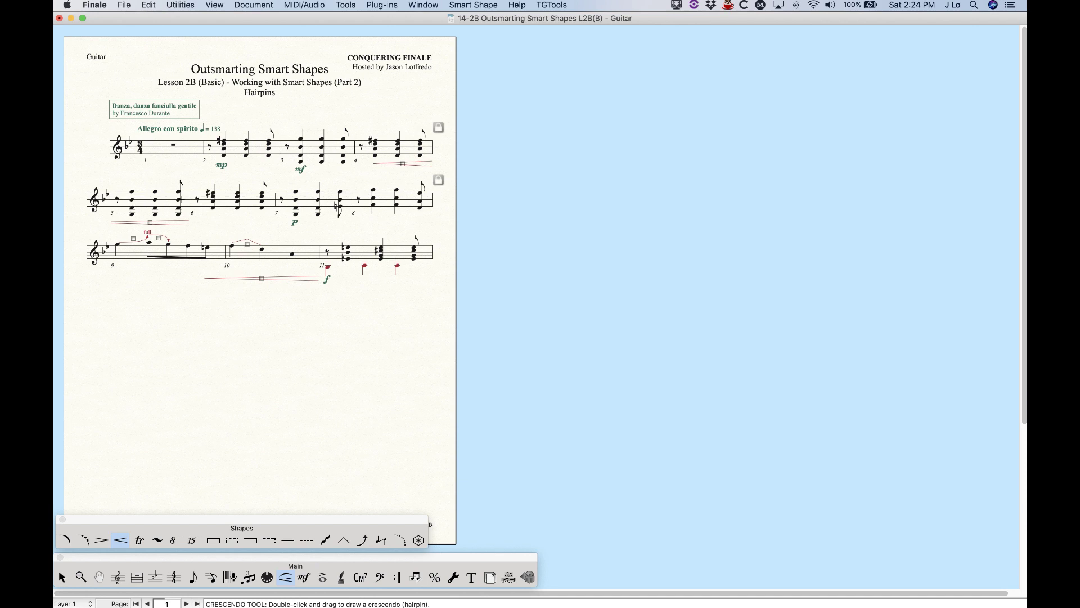
key("super+equal")
key("super+equal")
key("super+equal")
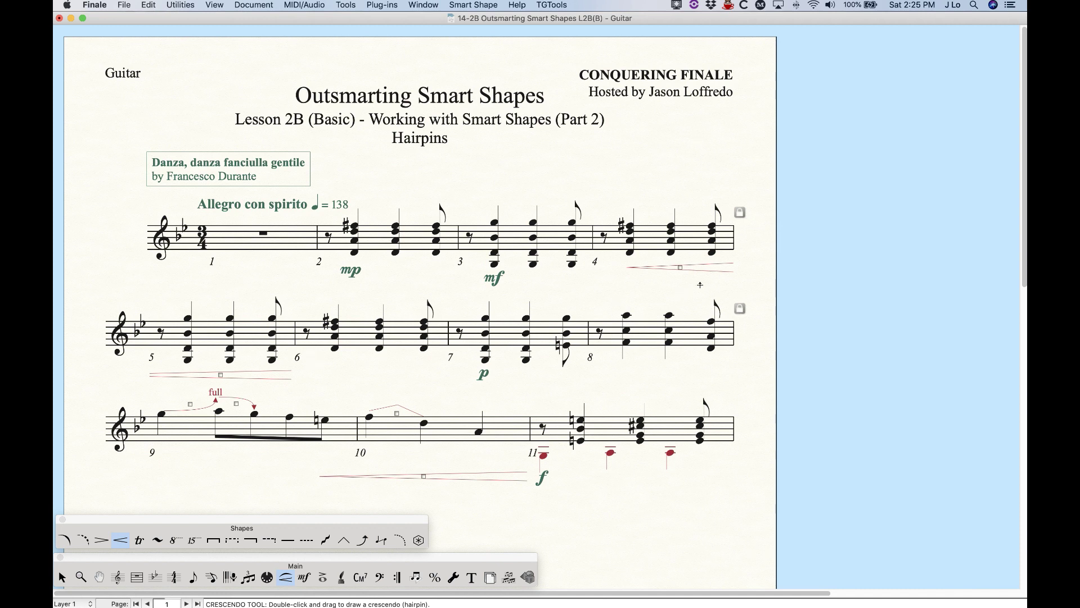
Set the measure 4 crescendo to keep its slant across the system break.
right_click(681, 267)
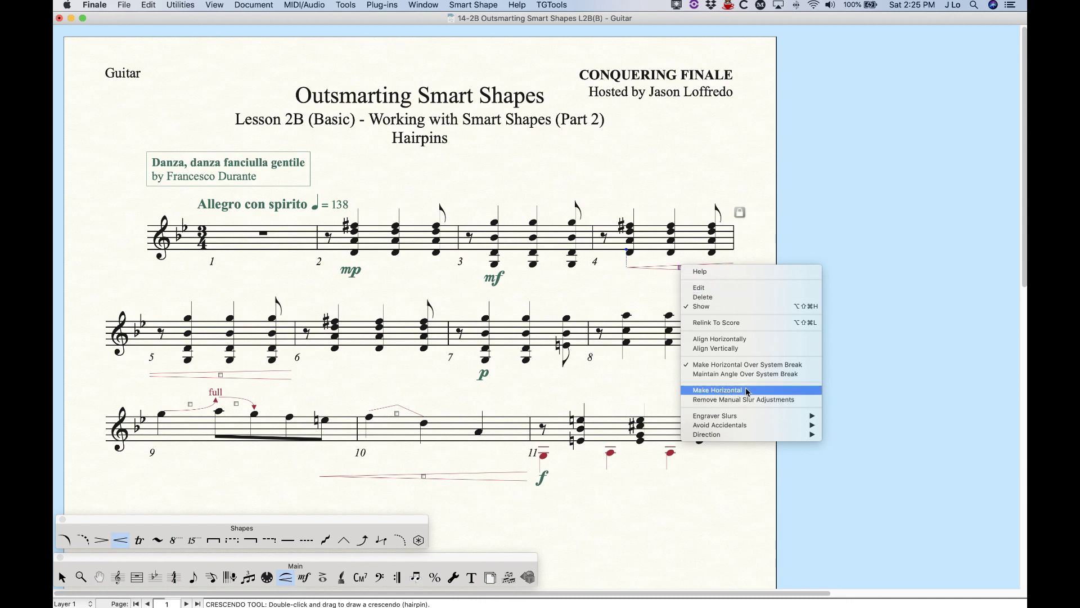
left_click(629, 188)
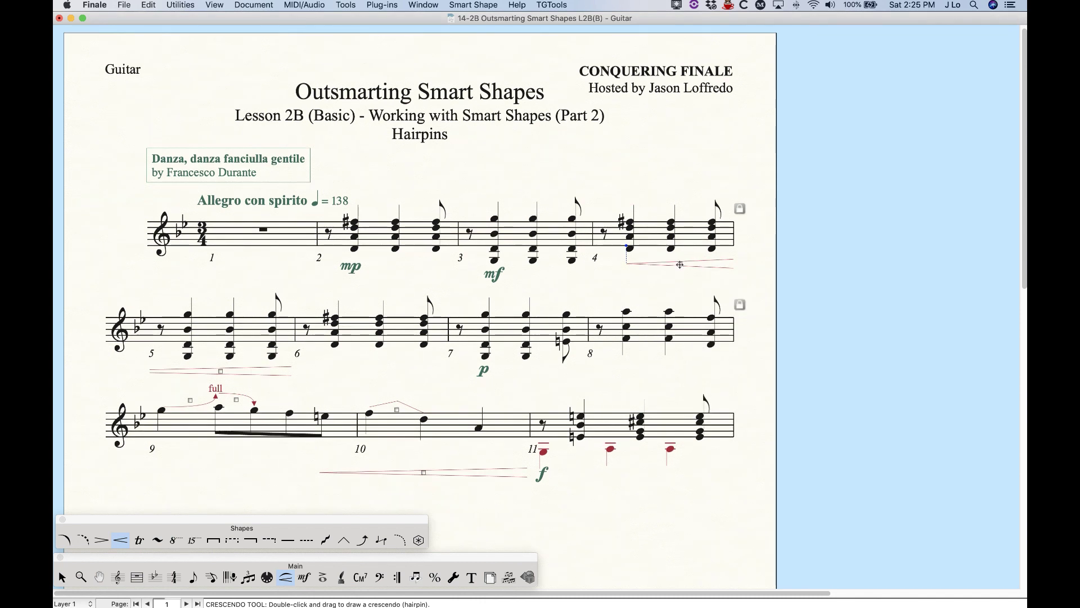
right_click(681, 264)
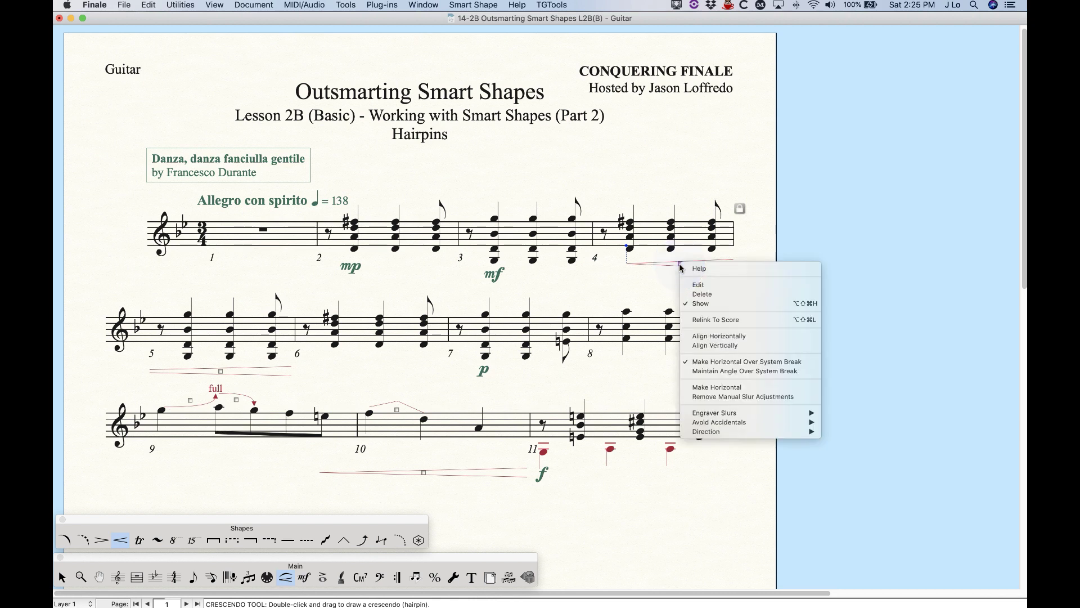
left_click(719, 372)
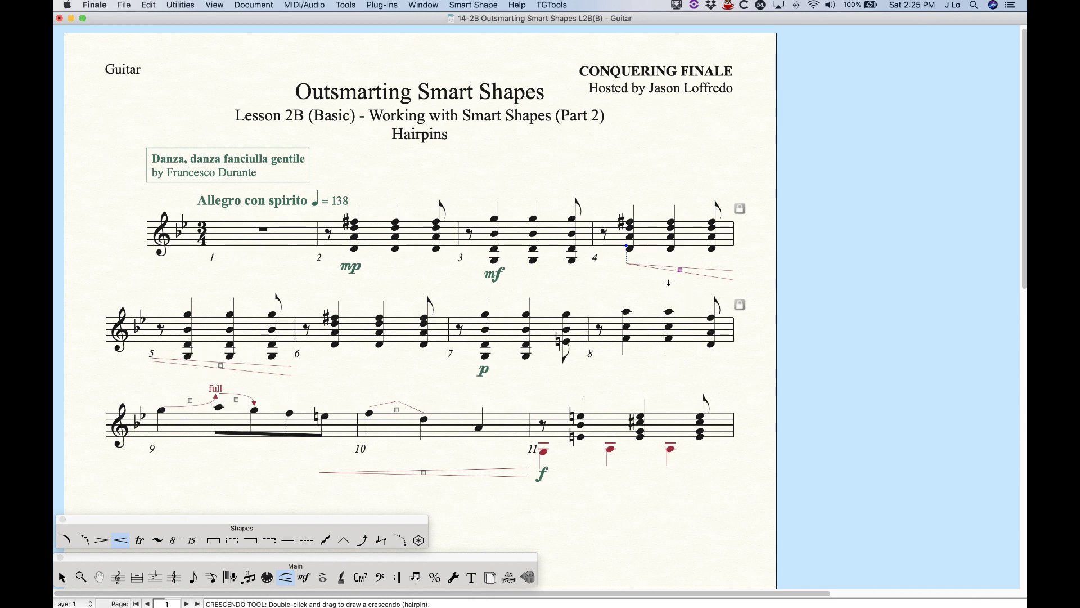
Raise the measure 4 crescendo and its right end, and narrow the measure 5 continuation.
key("super+equal")
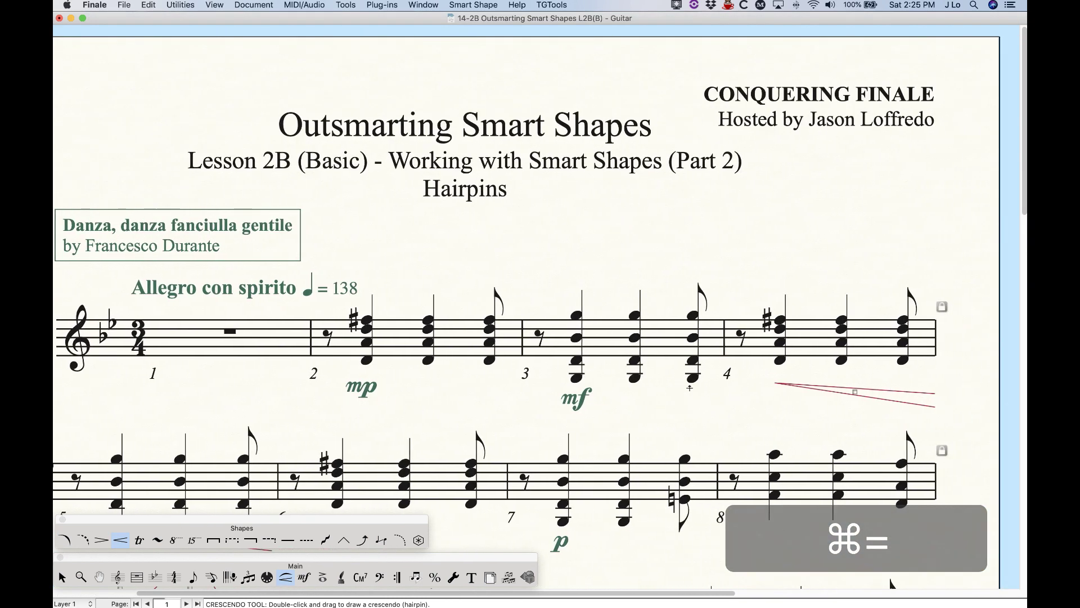
scroll(690, 388, "down", 5)
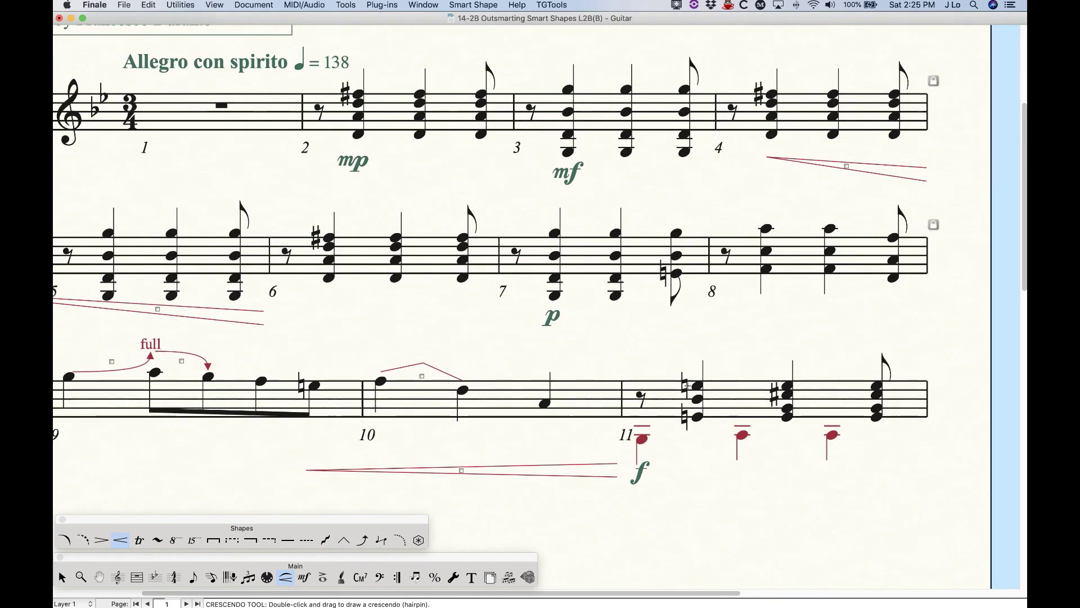
scroll(813, 208, "up", 1)
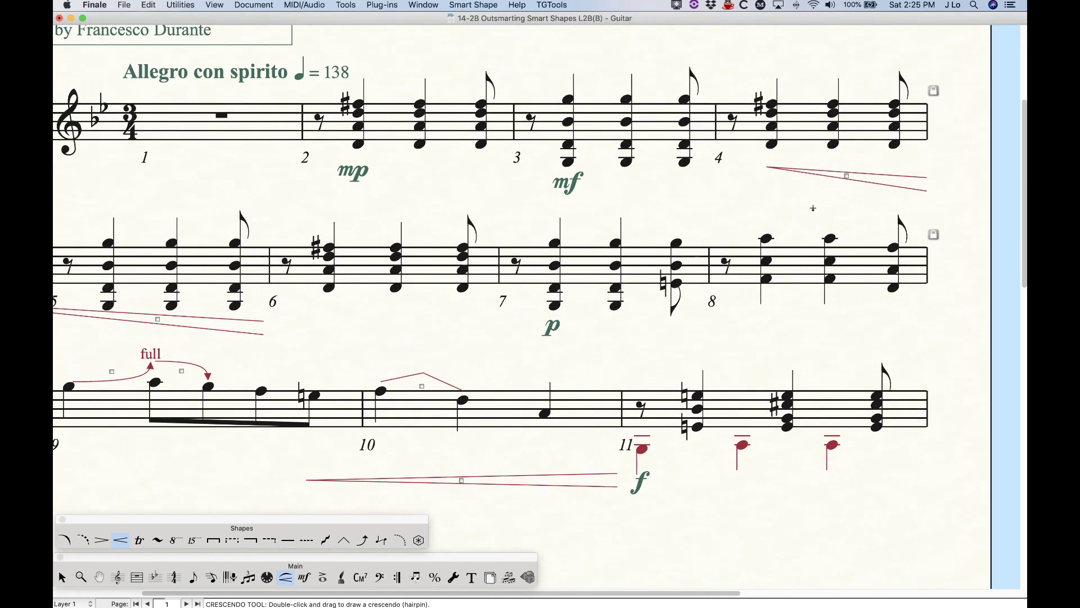
left_click(846, 176)
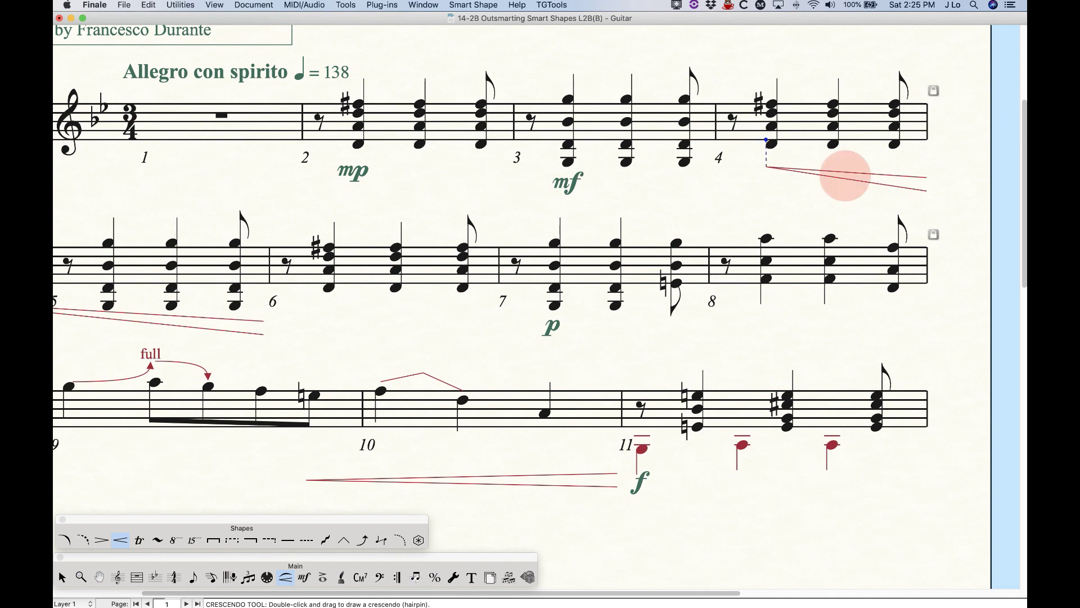
left_click_drag(846, 176, 846, 175)
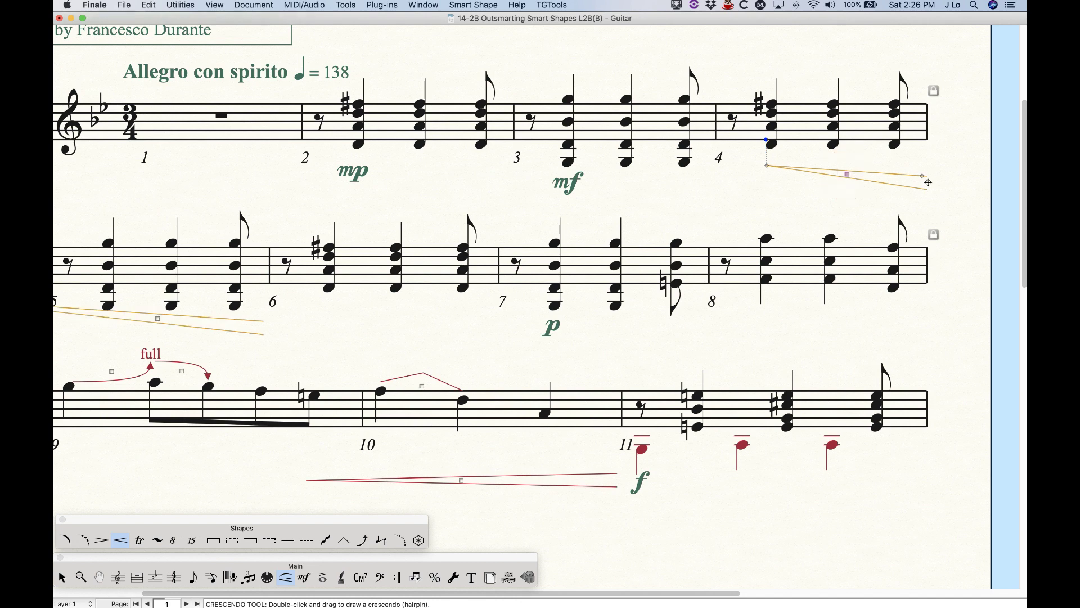
left_click_drag(928, 182, 927, 174)
scroll(927, 174, "left", 2)
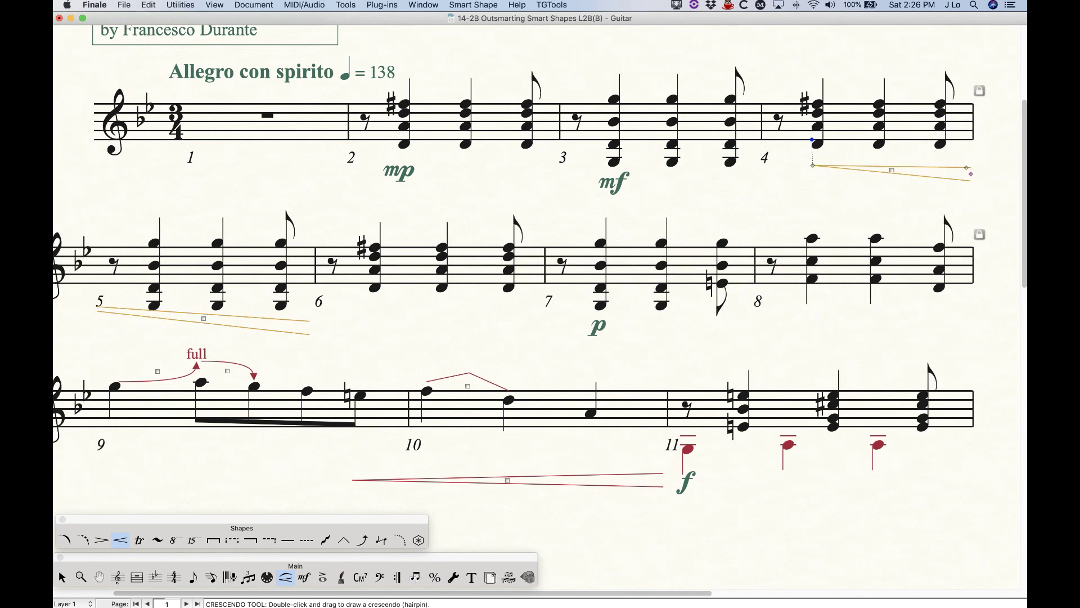
left_click_drag(203, 319, 203, 324)
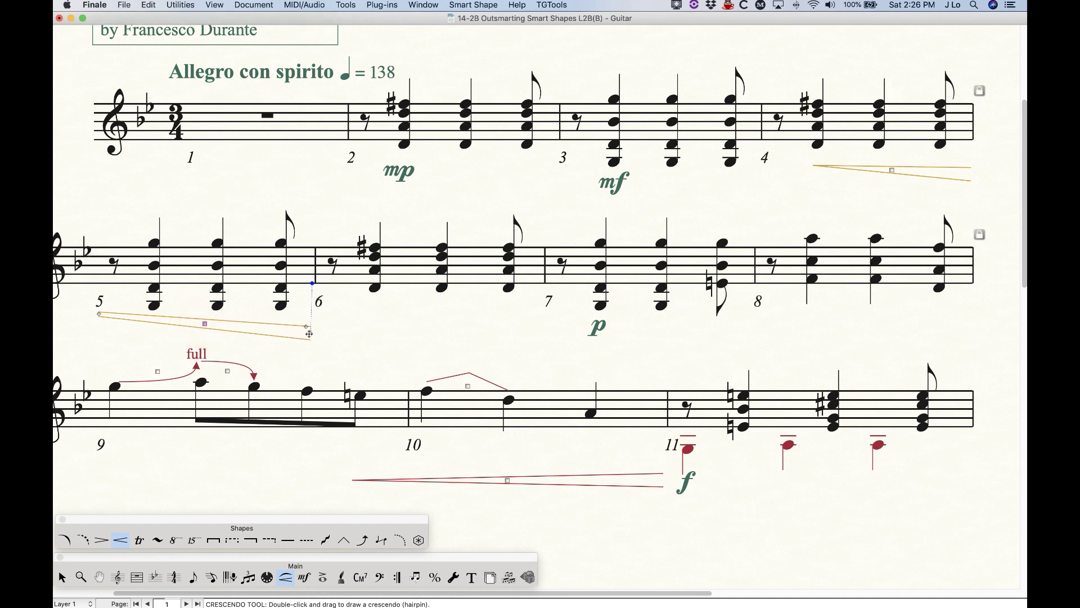
left_click_drag(309, 333, 311, 329)
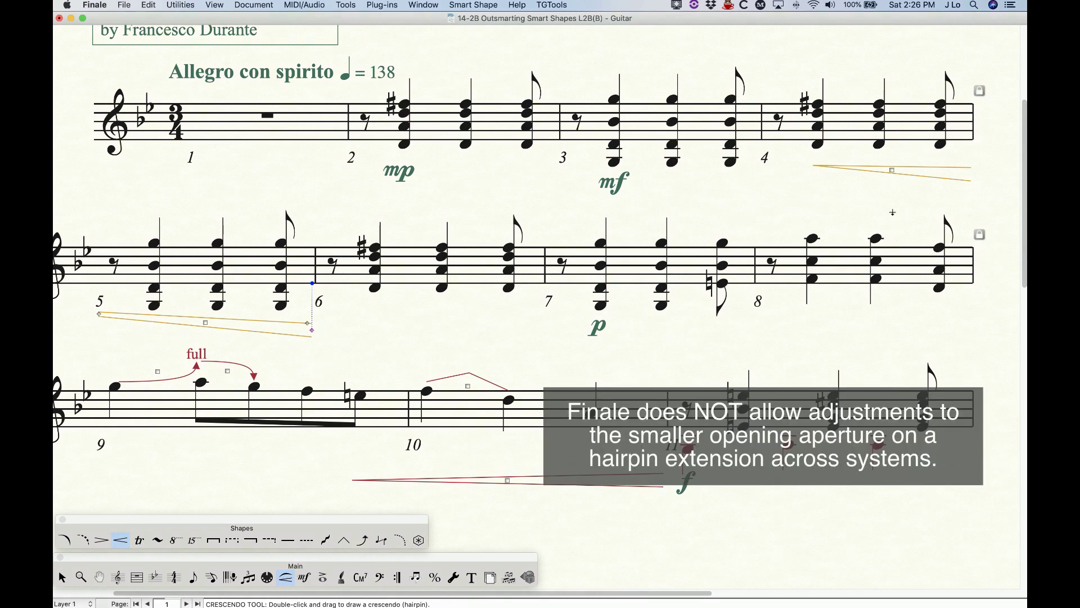
Apply Make Horizontal Over System Break and Make Horizontal to the measure-4 hairpin, redrawing with Cmd+D.
right_click(891, 169)
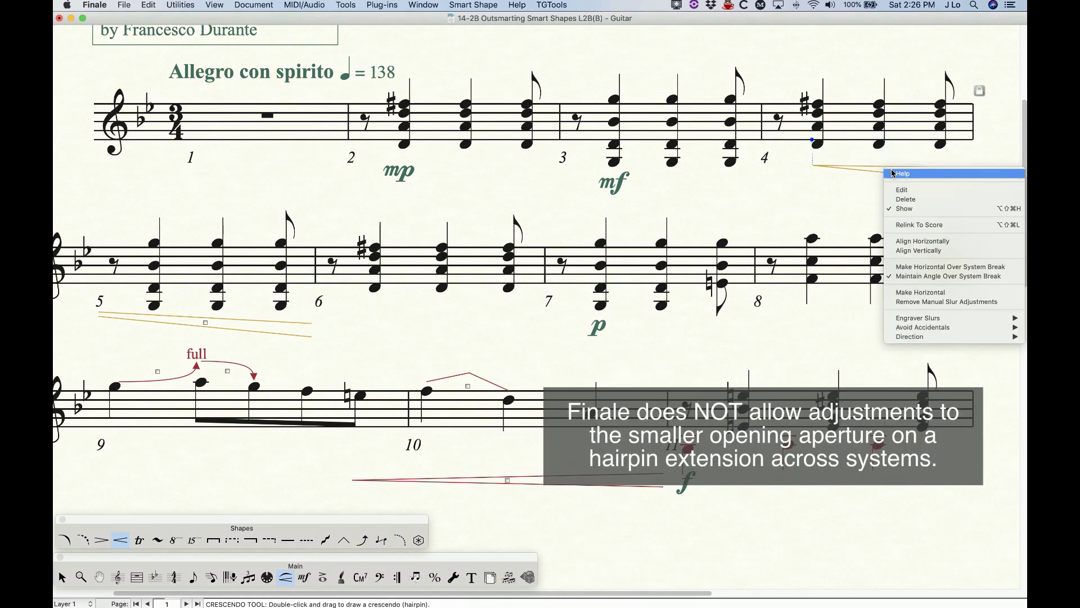
left_click(926, 267)
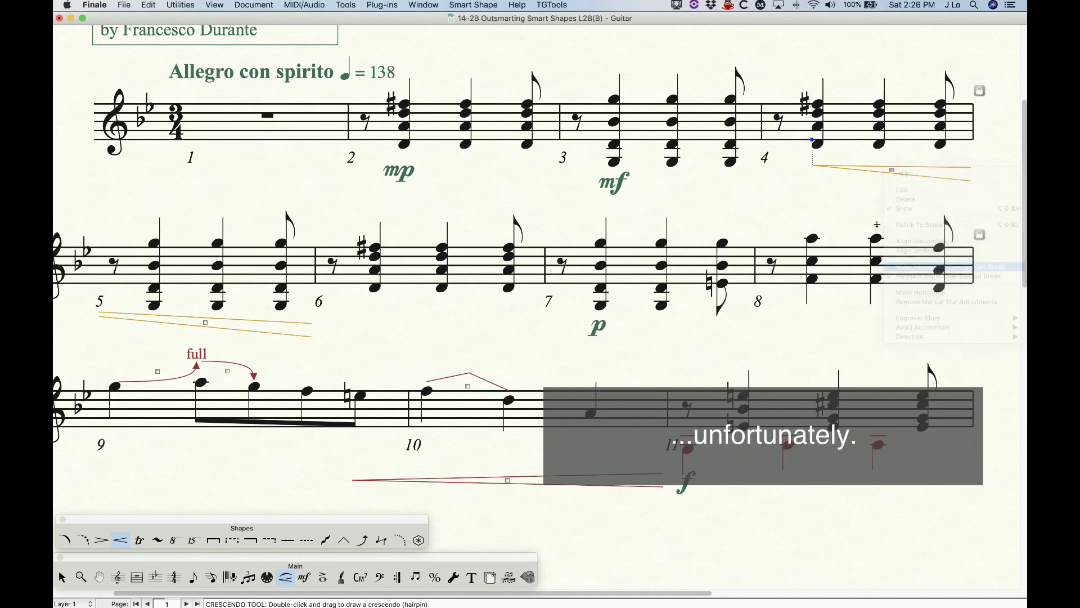
left_click(832, 201)
key("super+d")
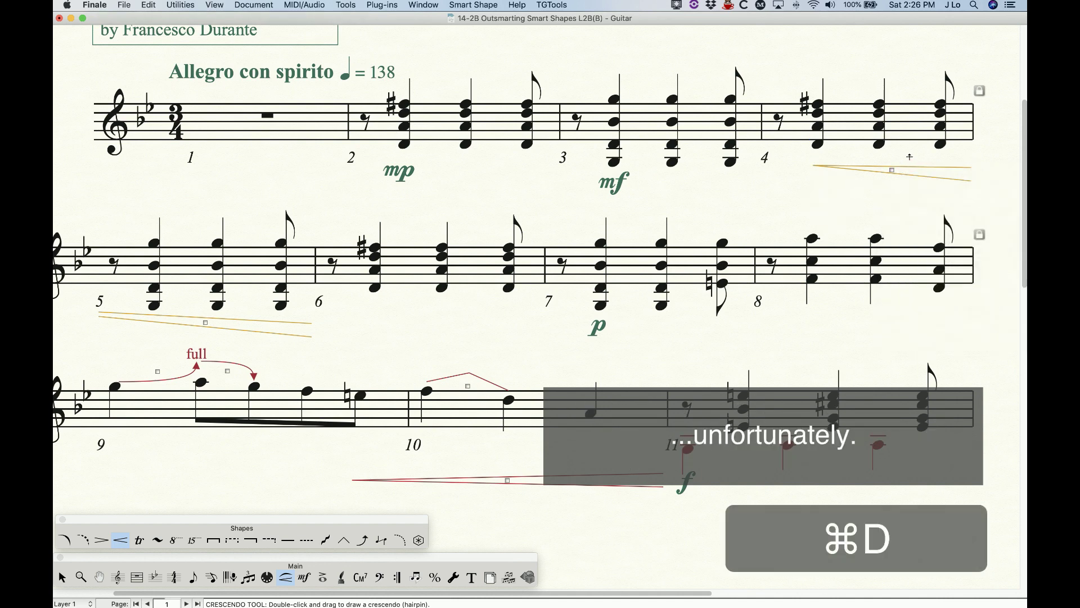
right_click(885, 168)
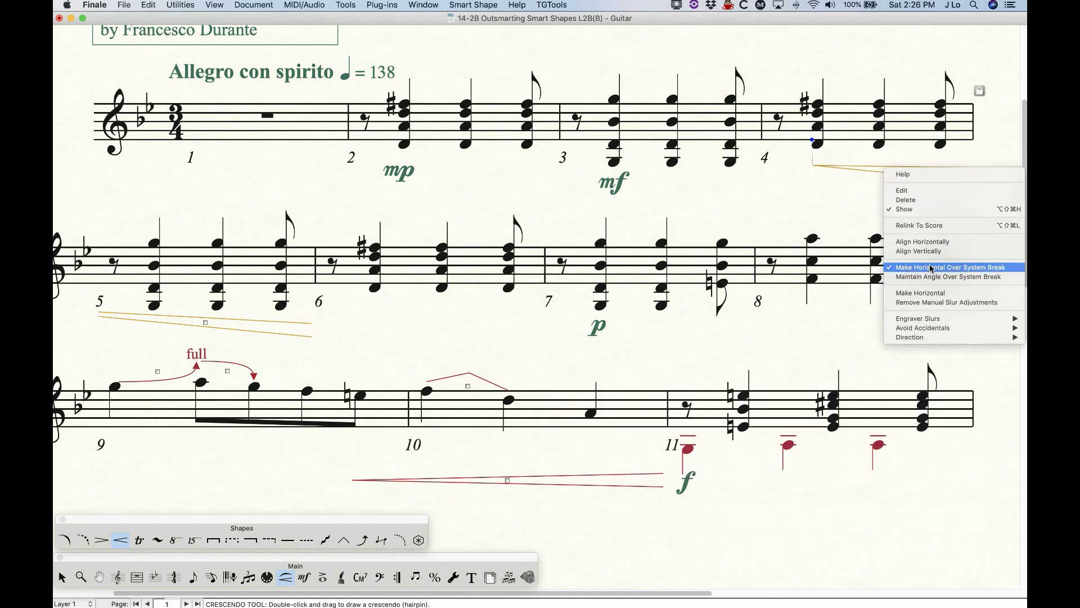
left_click(927, 293)
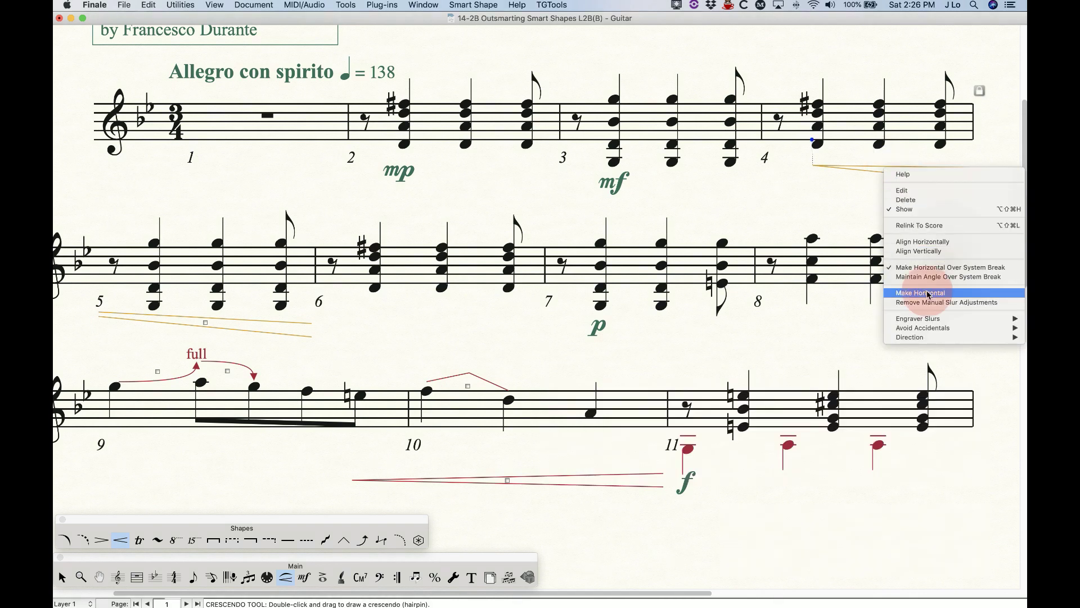
key("super+d")
left_click(839, 182)
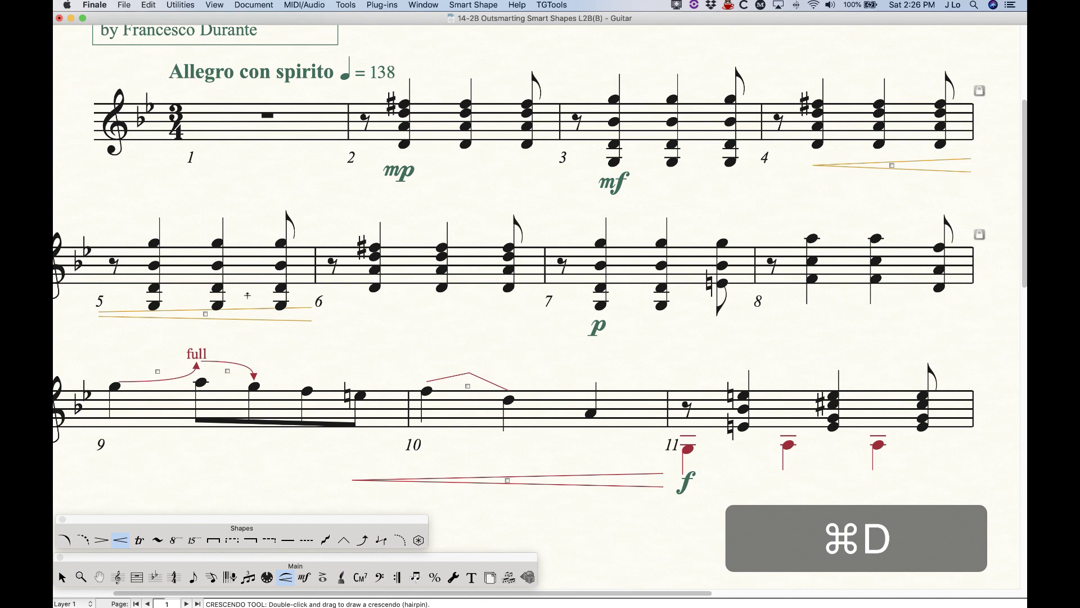
left_click(254, 4)
Switch from the Guitar part to the full score and zoom to the clarinet staff.
left_click(323, 220)
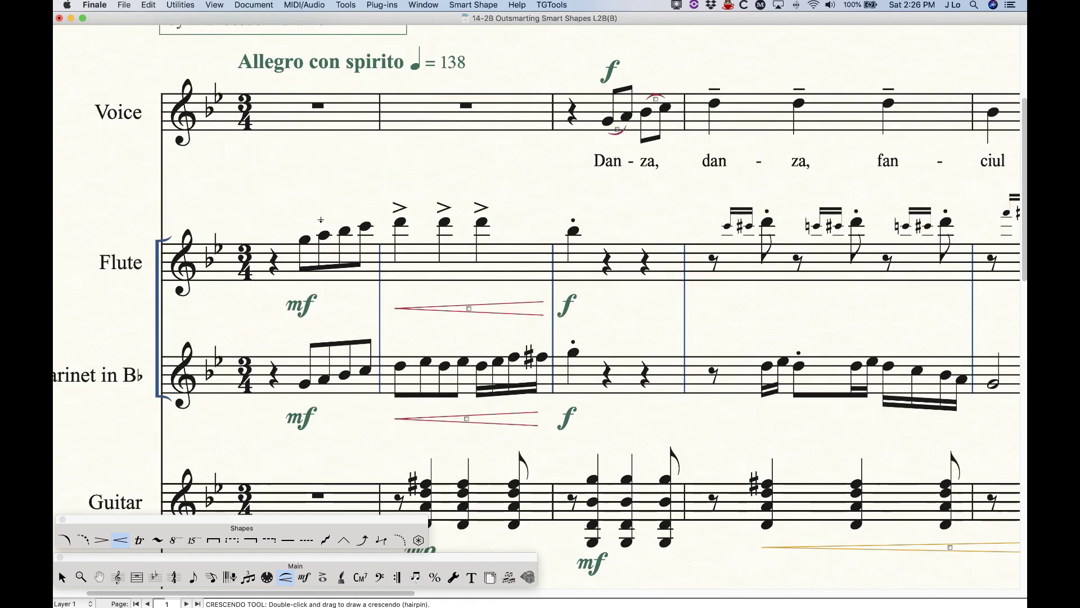
key("super+minus")
key("super+minus")
key("super+minus")
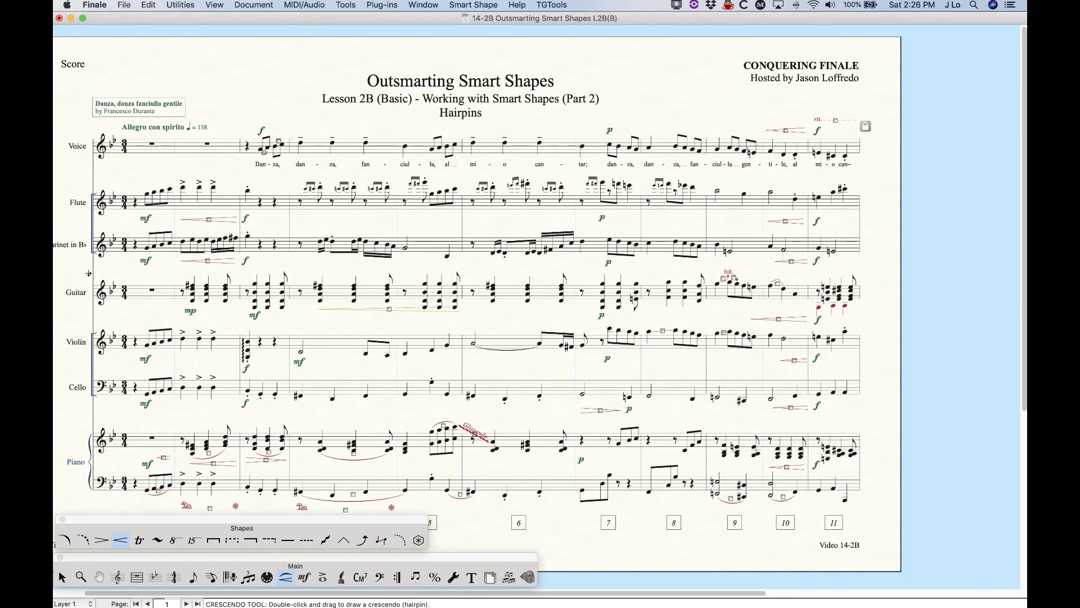
key("super+equal")
key("super+equal")
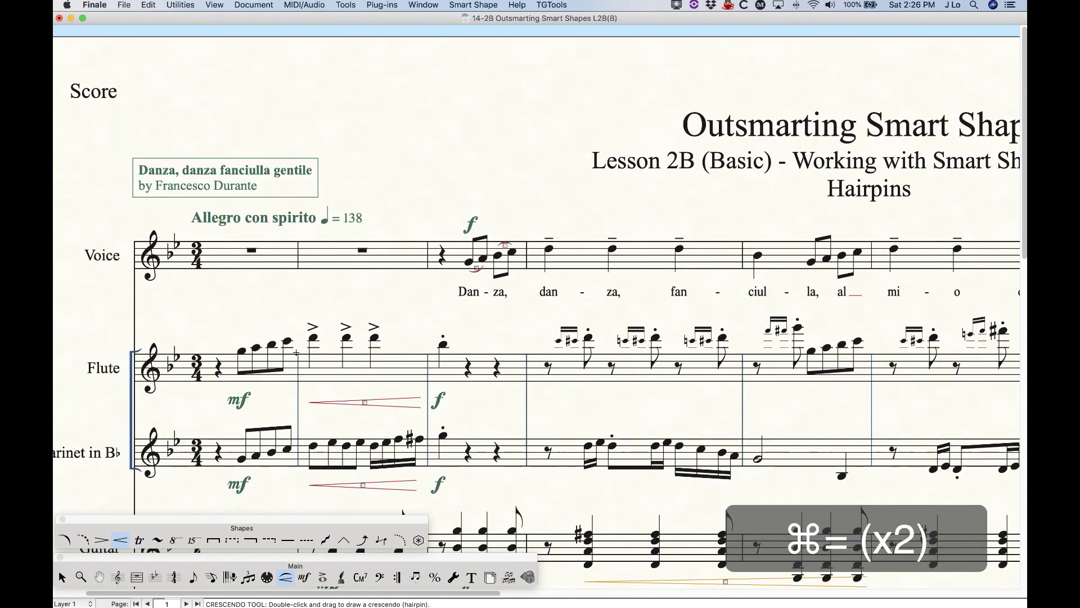
scroll(296, 352, "down", 4)
scroll(296, 352, "down", 3)
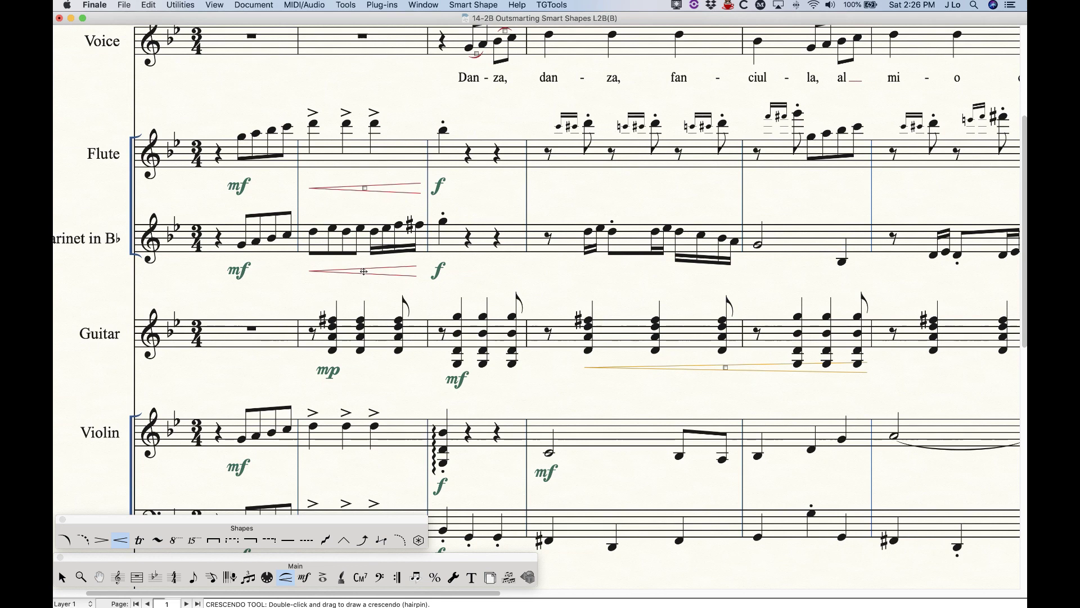
Drag the clarinet hairpin's ends, lowering the right end and raising the left.
right_click(364, 270)
left_click(421, 404)
left_click(360, 273)
left_click_drag(417, 273, 419, 283)
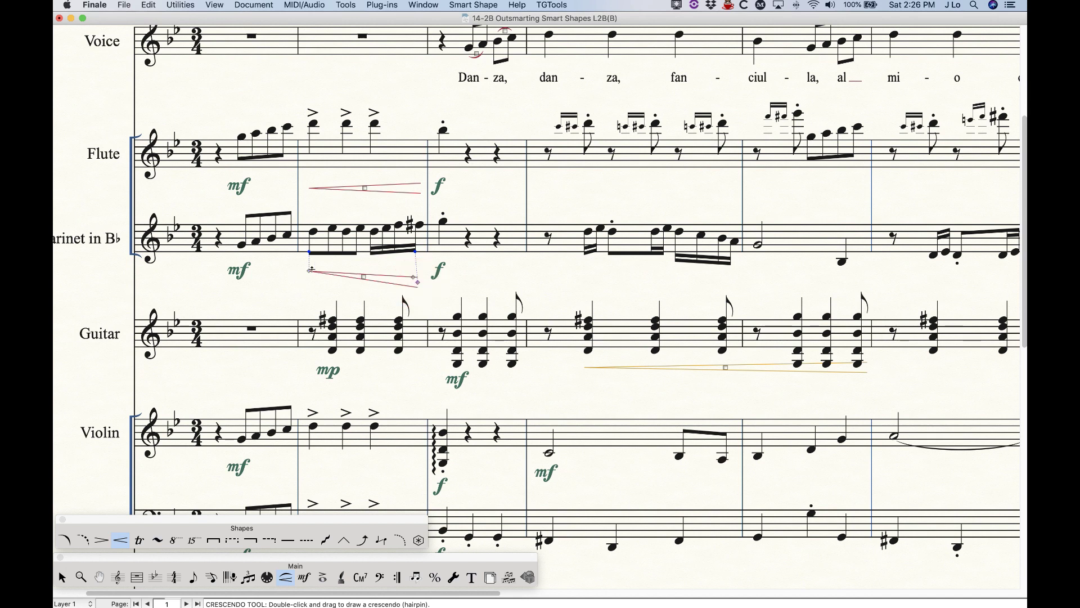
left_click_drag(309, 270, 309, 264)
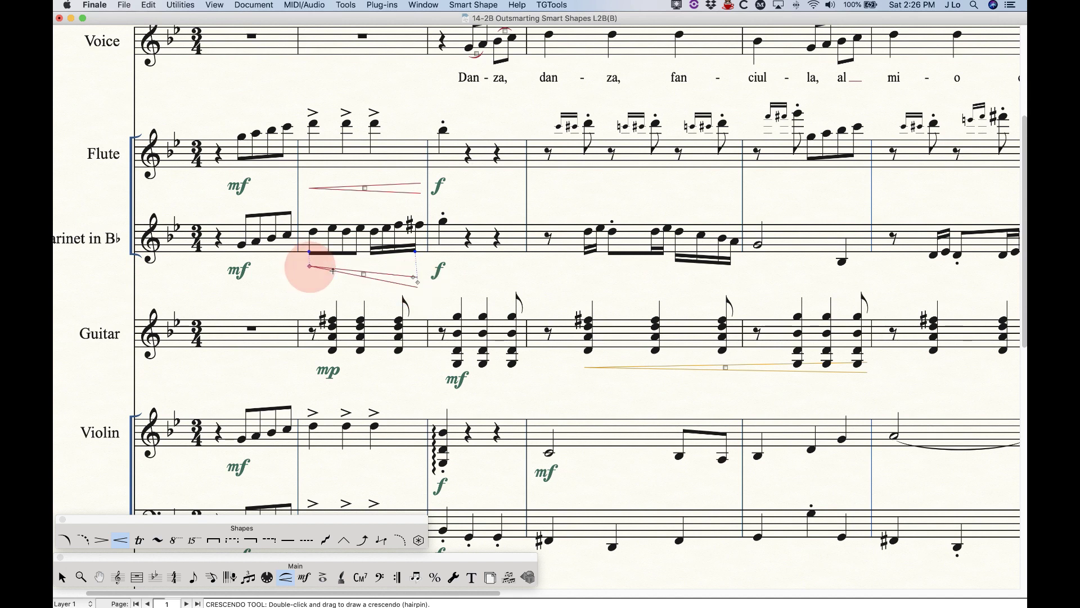
left_click(362, 270)
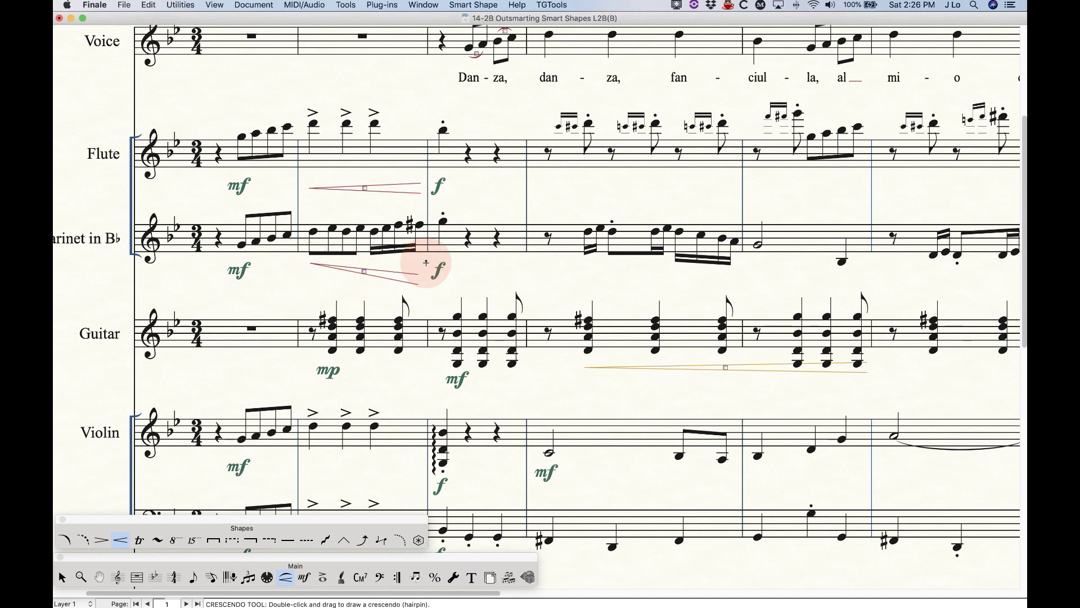
Remove Manual Slur Adjustments, make the clarinet hairpin horizontal, and move it slightly lower.
right_click(366, 272)
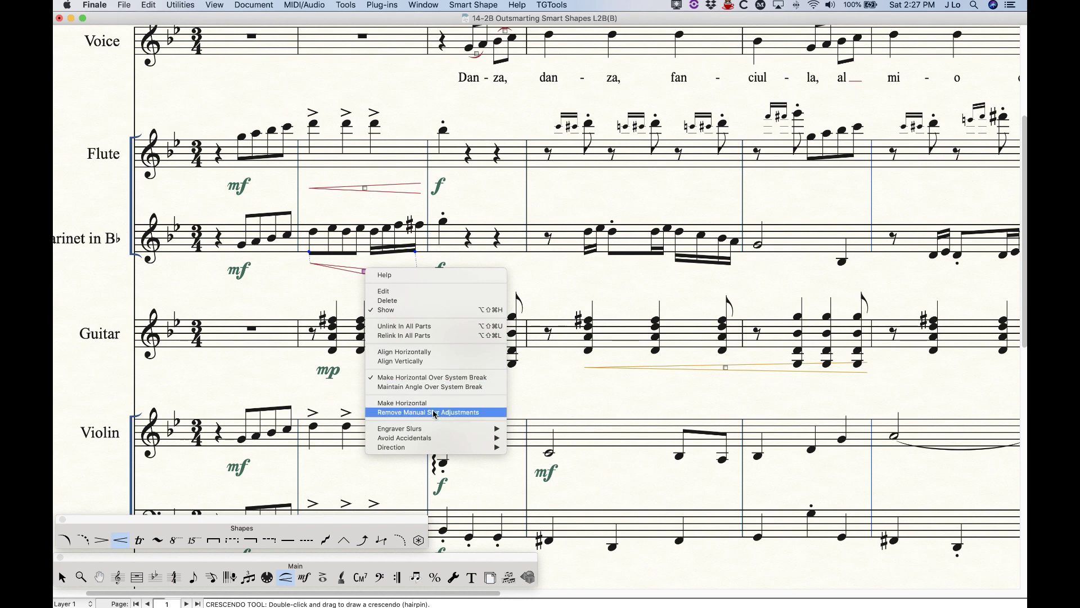
left_click(463, 414)
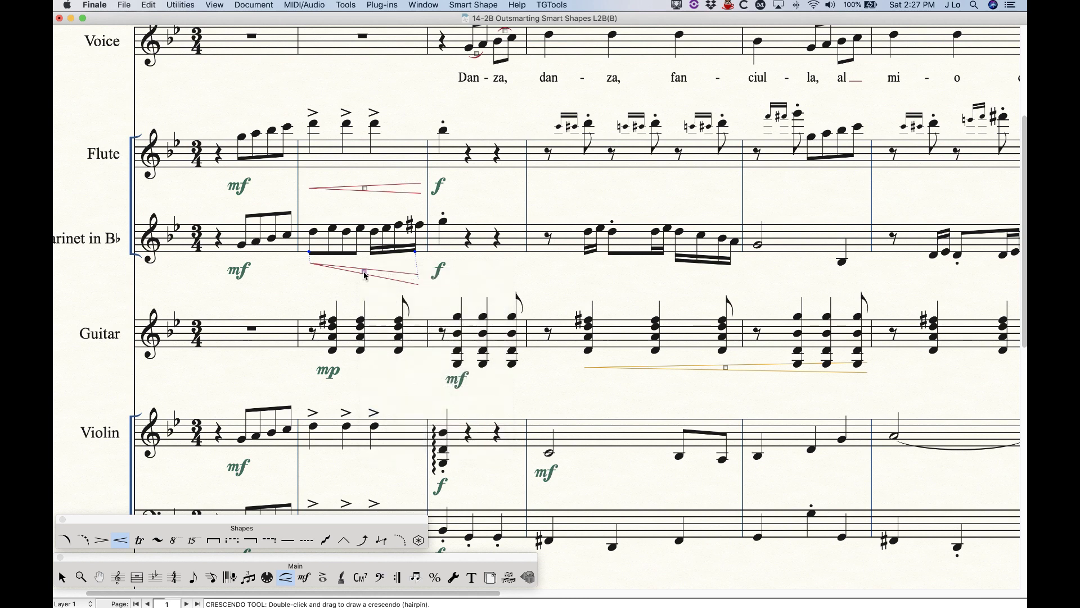
right_click(364, 271)
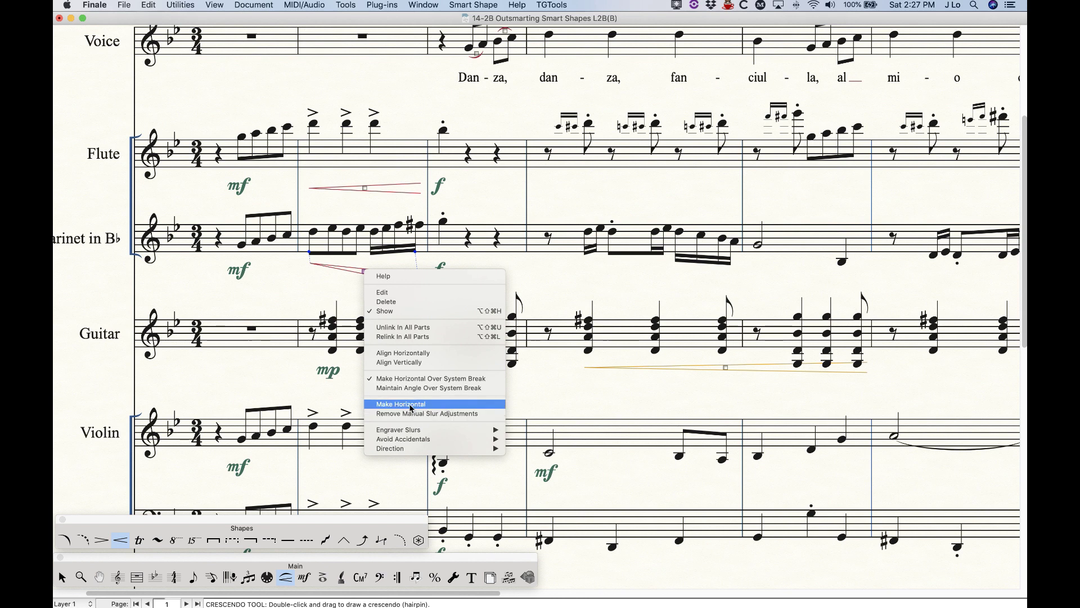
left_click(388, 404)
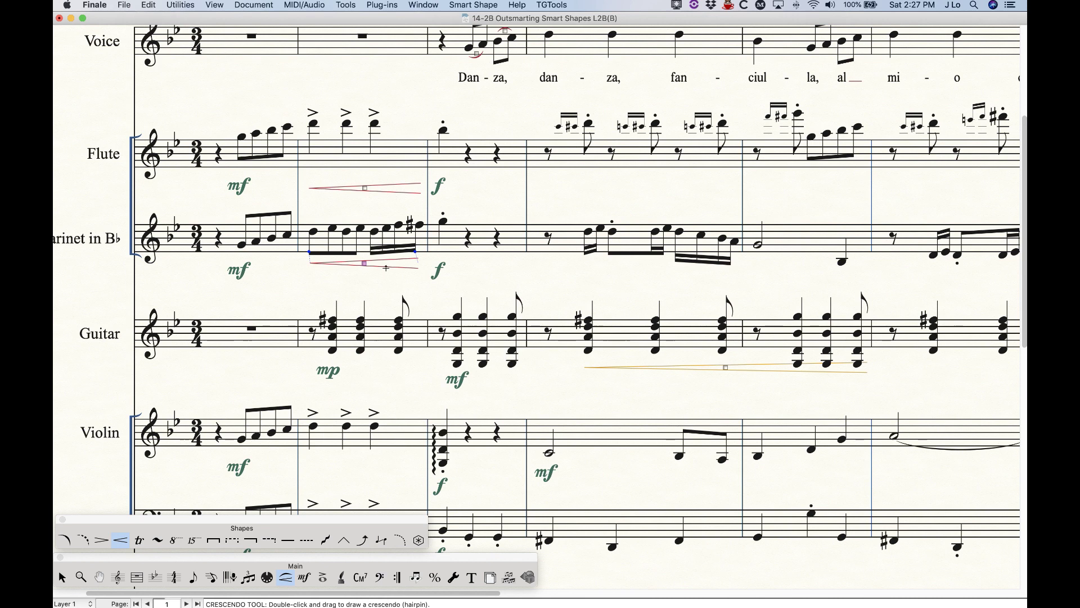
left_click_drag(366, 264, 365, 269)
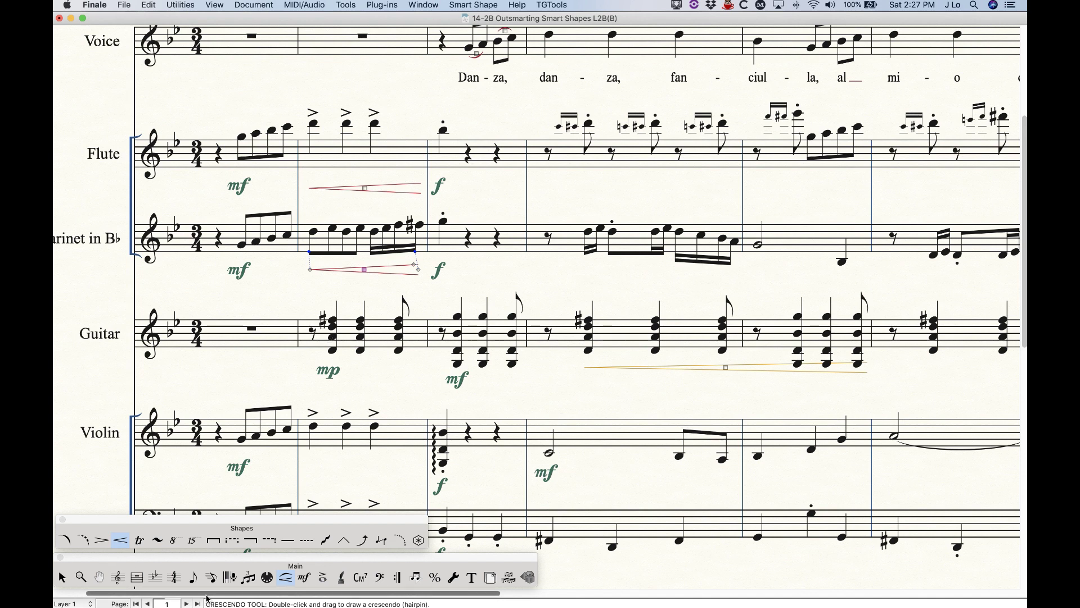
key("super+equal")
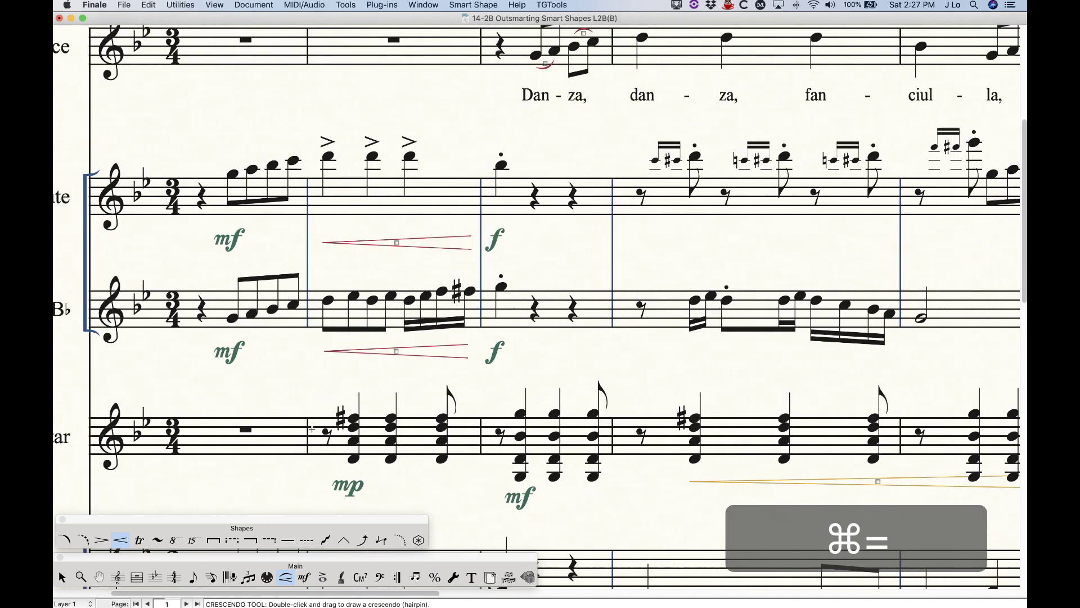
Zoom out and scroll to the final measures of the score.
key("super+minus")
key("super+minus")
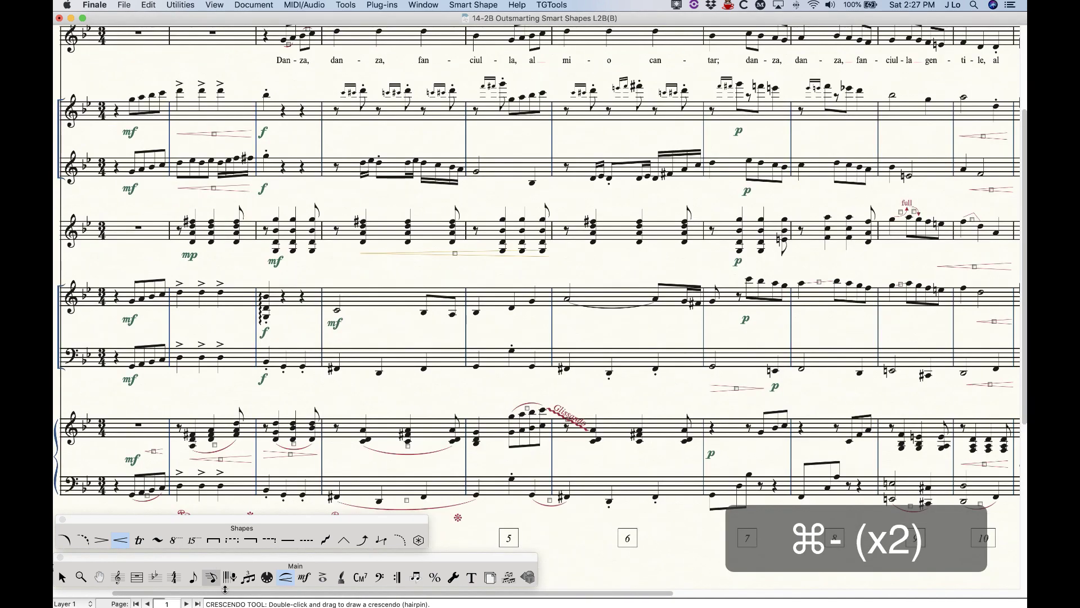
left_click_drag(225, 588, 543, 591)
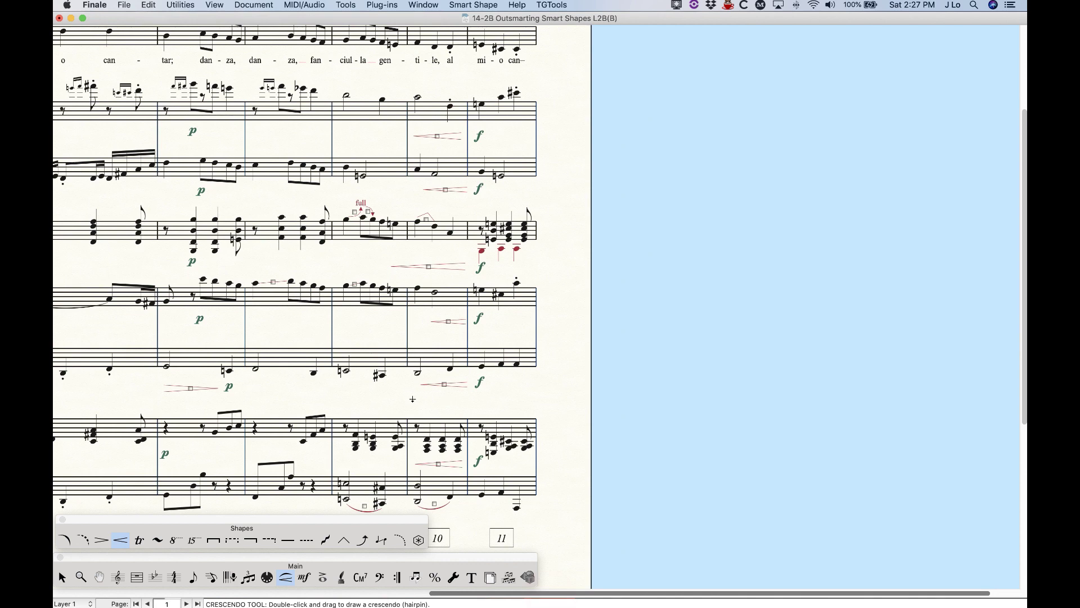
scroll(401, 402, "up", 3)
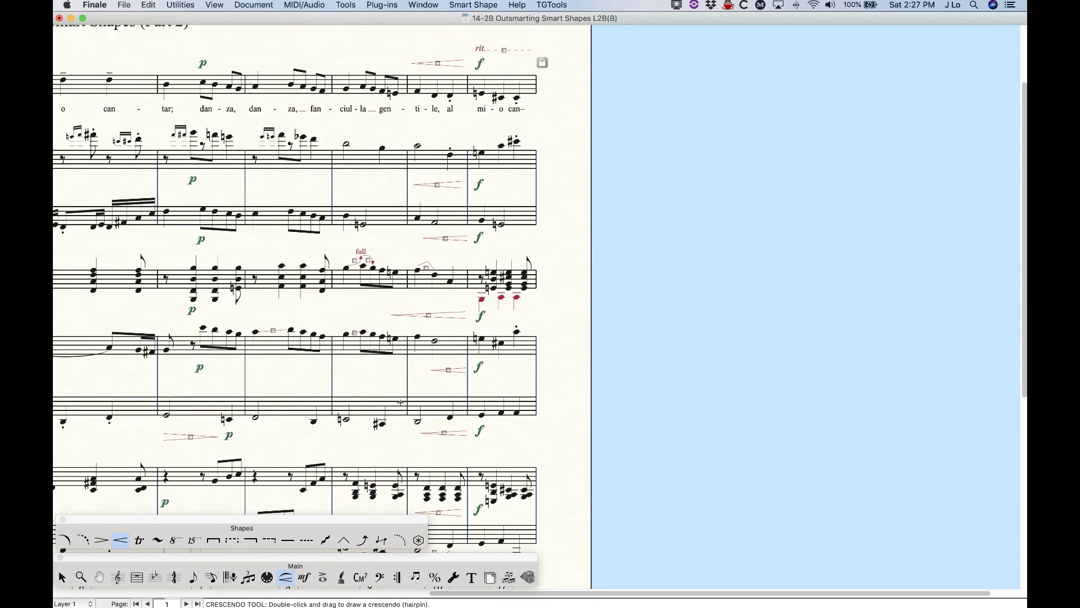
scroll(401, 402, "down", 2)
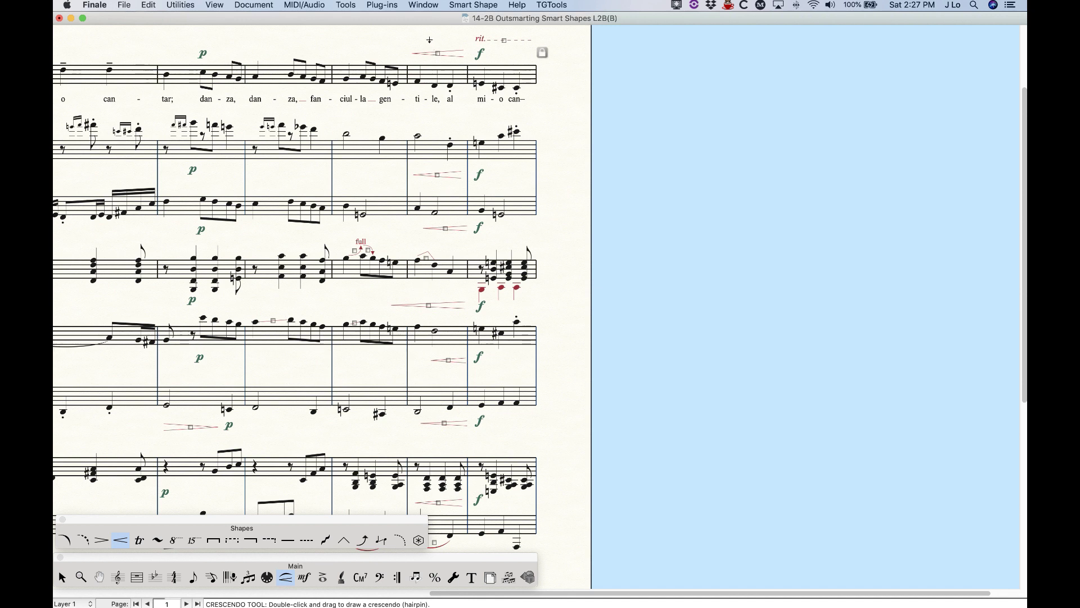
Apply Align Vertically to the top-staff hairpin and select the stacked hairpins in the penultimate measure.
left_click(438, 52)
right_click(437, 53)
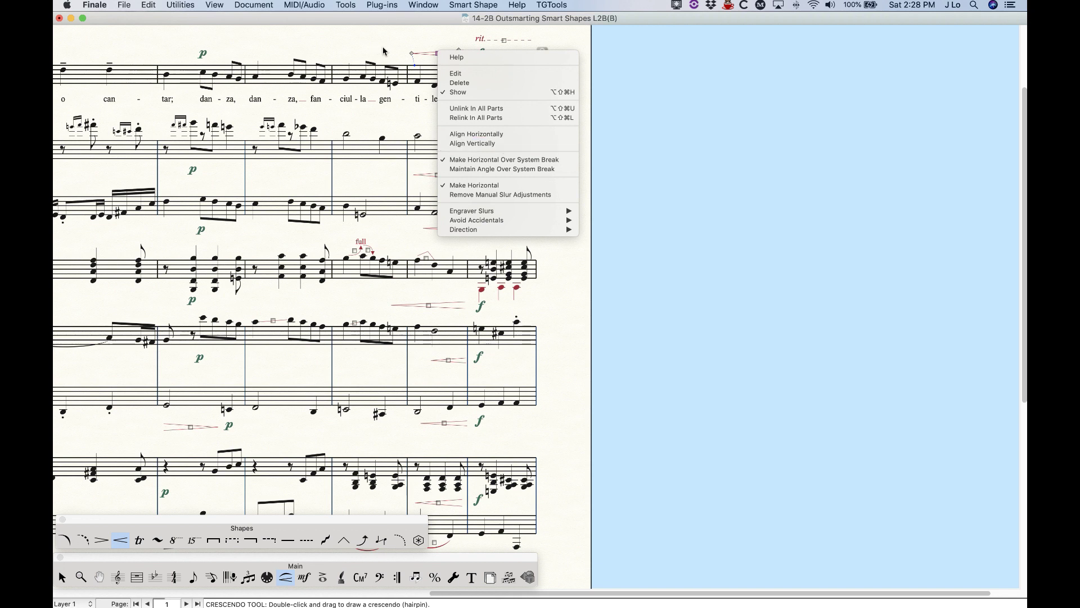
left_click(430, 52)
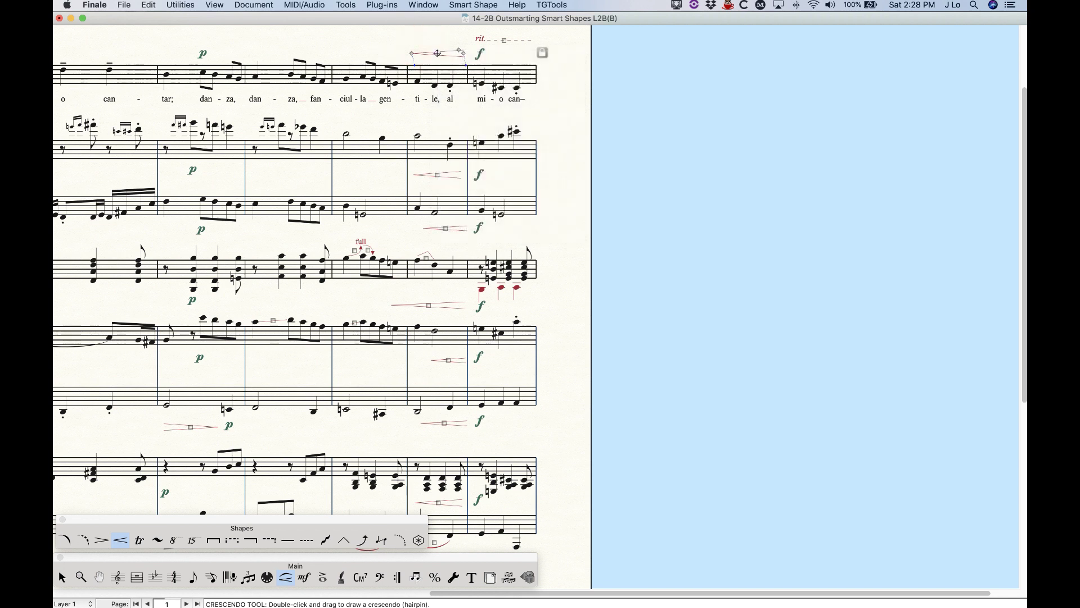
right_click(437, 53)
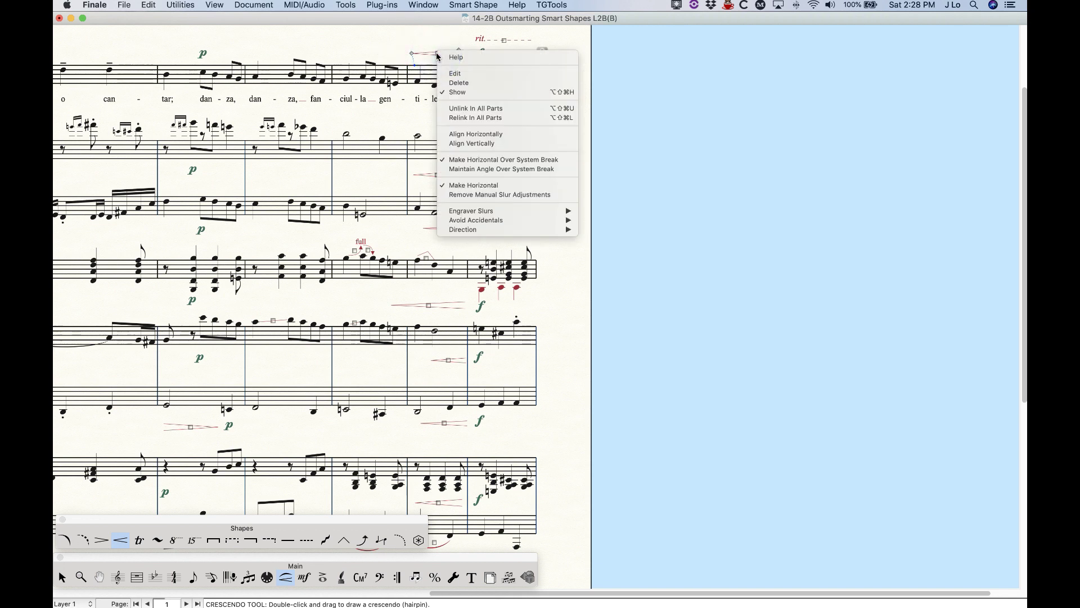
left_click(475, 144)
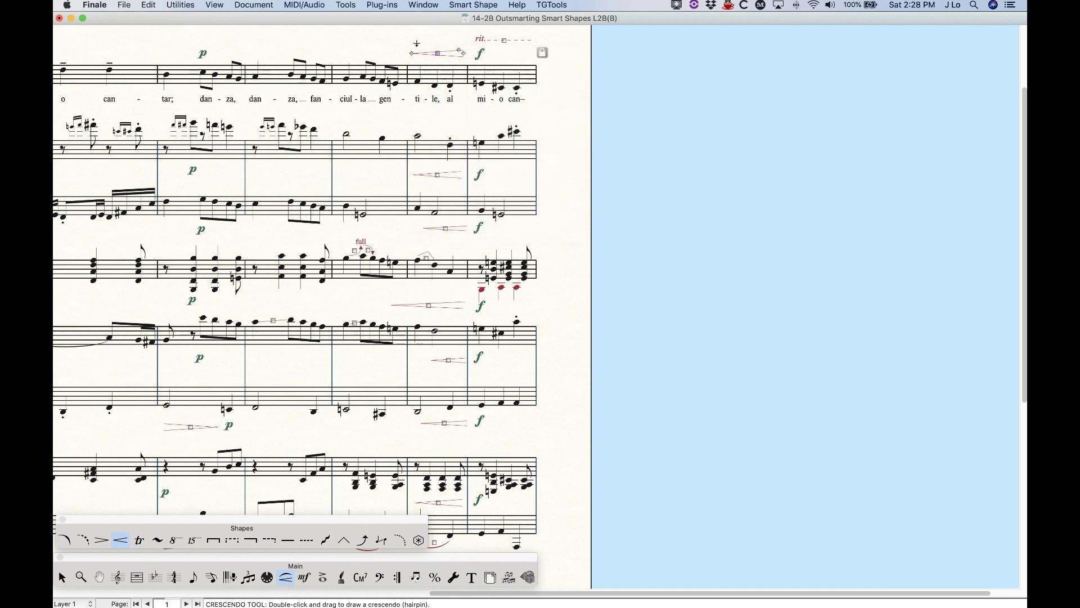
left_click(429, 63)
left_click_drag(410, 35, 464, 441)
right_click(437, 175)
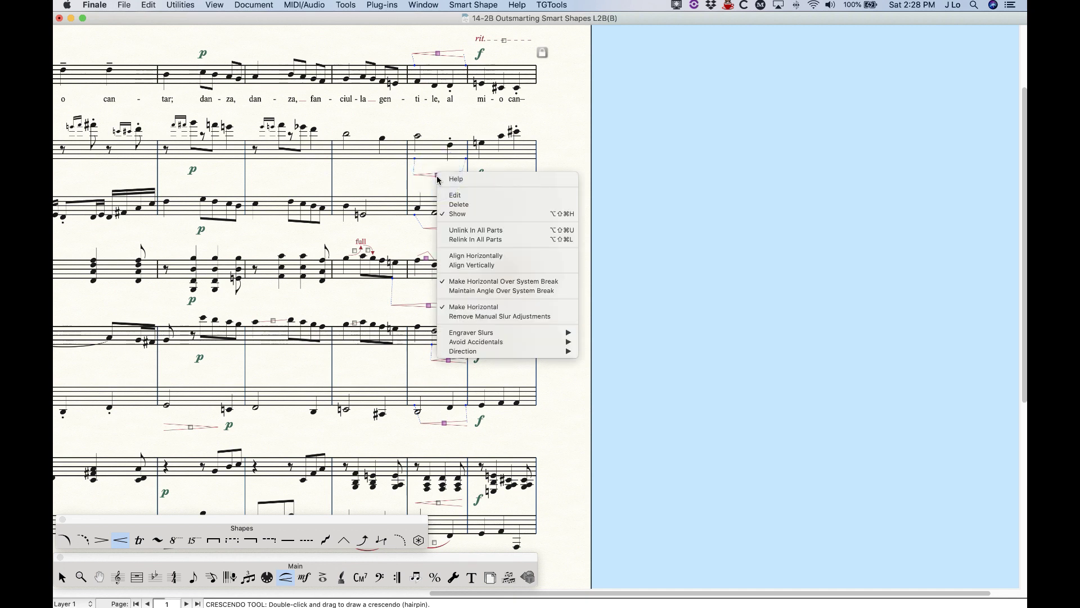
left_click(473, 265)
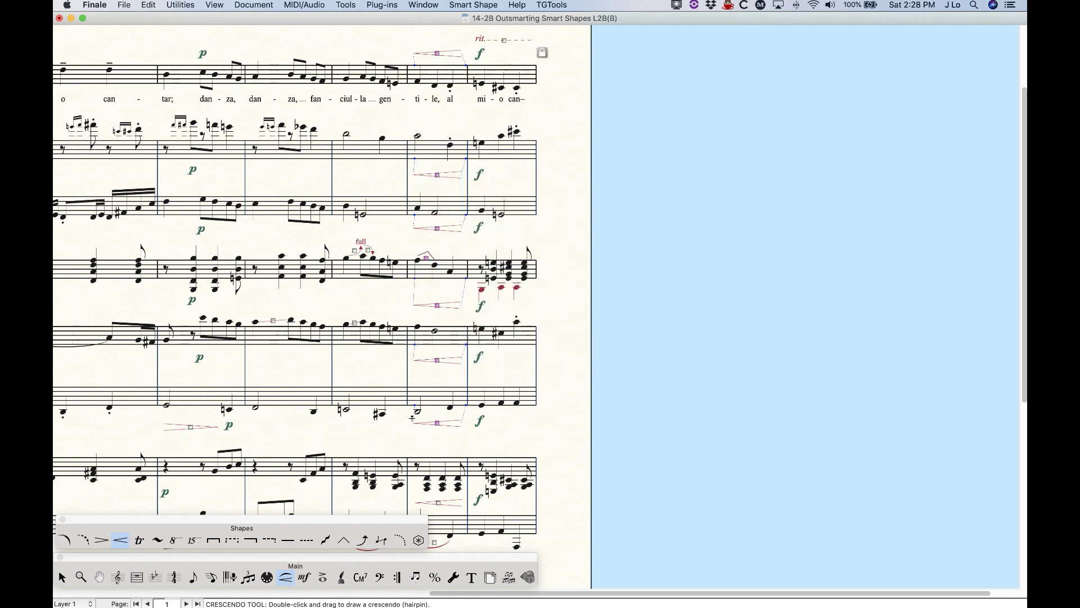
key("super+z")
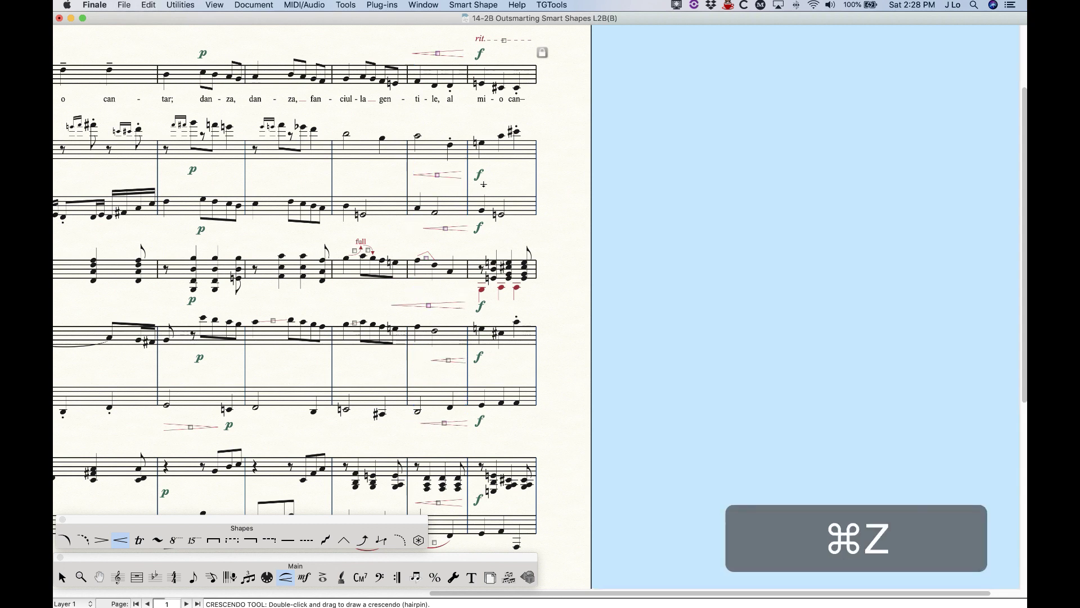
Align the six penultimate-measure crescendo hairpins vertically, then undo that alignment.
left_click_drag(424, 41, 467, 436)
right_click(428, 303)
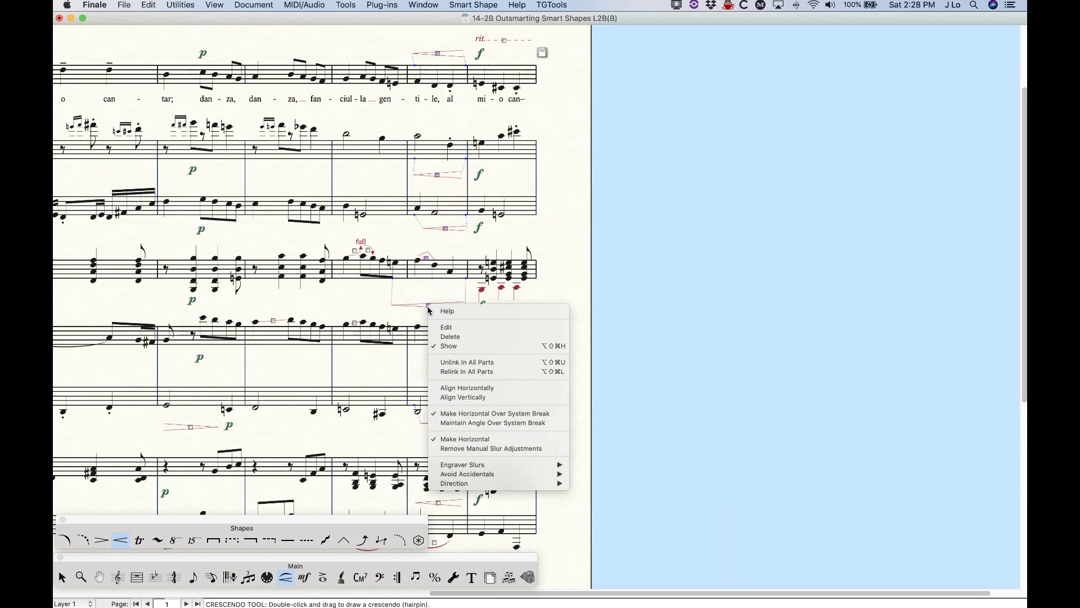
left_click(476, 398)
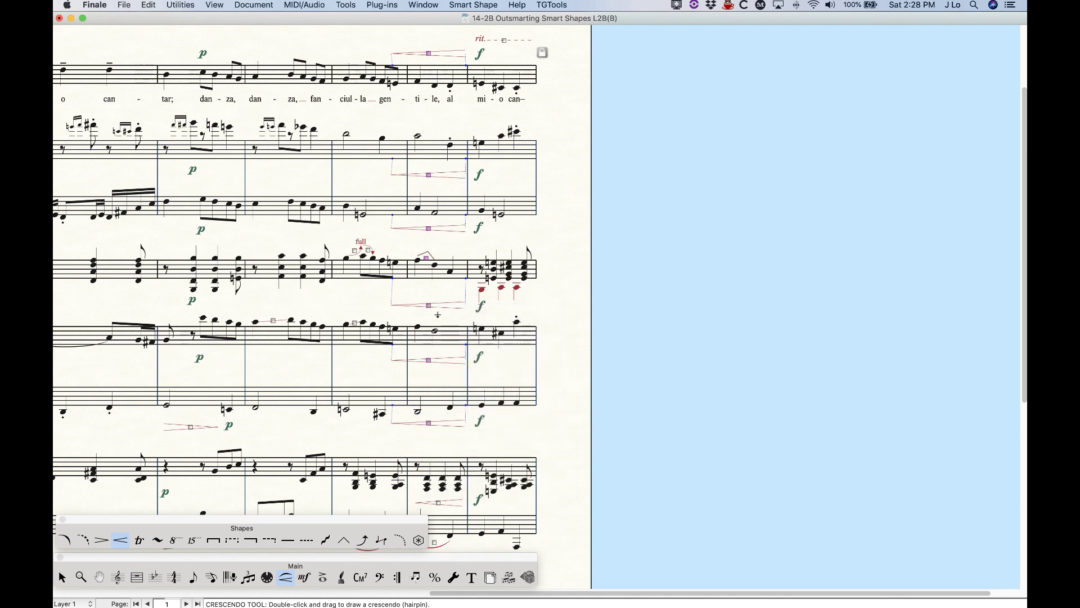
key("super+z")
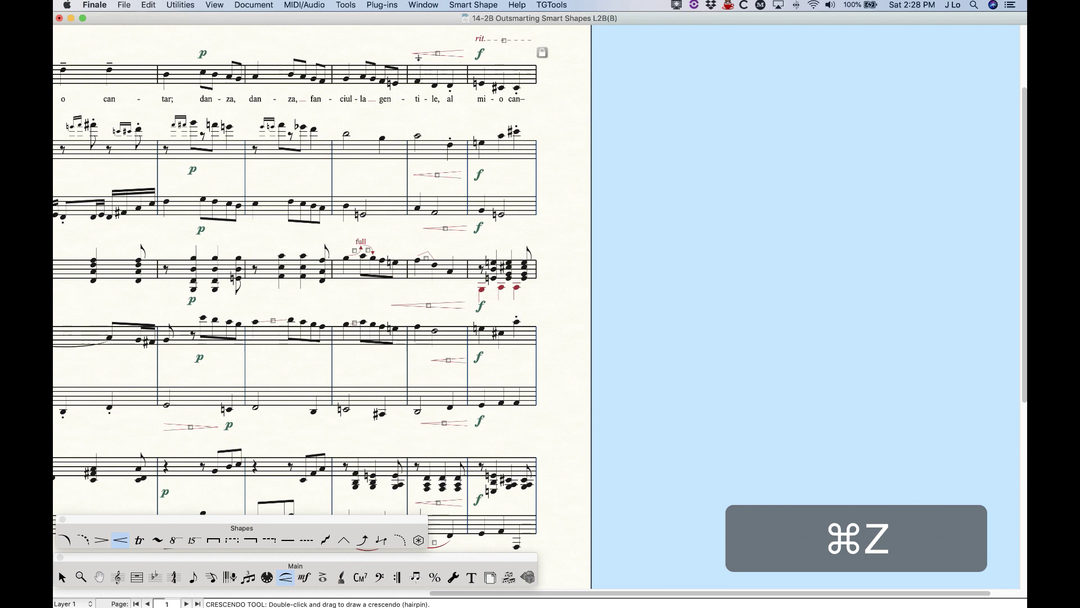
Reselect the column of hairpins near the score's end, apply Align Vertically, and deselect them.
left_click_drag(420, 38, 458, 440)
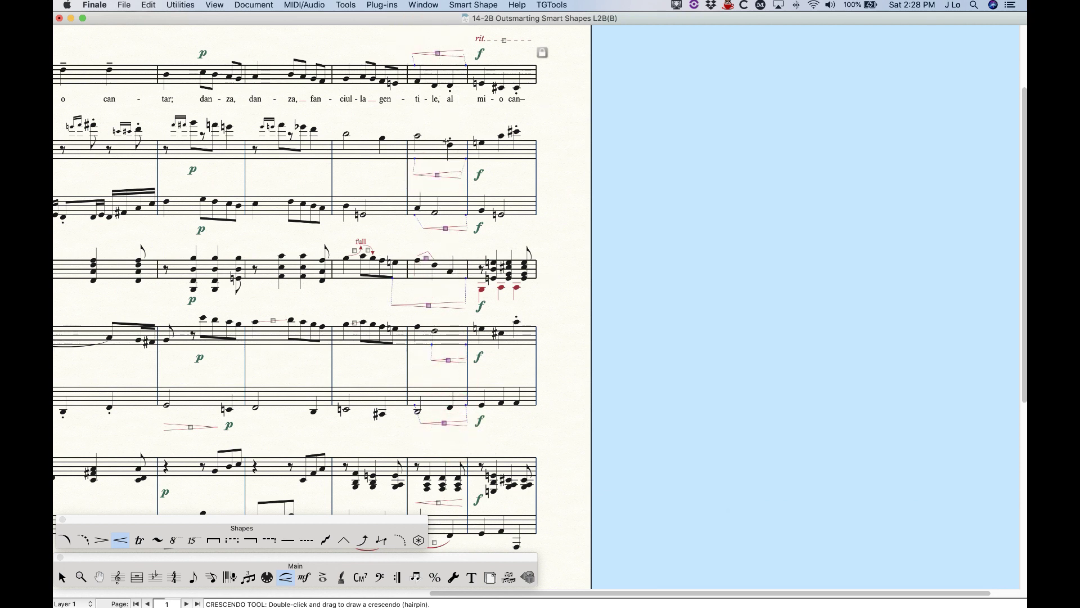
right_click(437, 176)
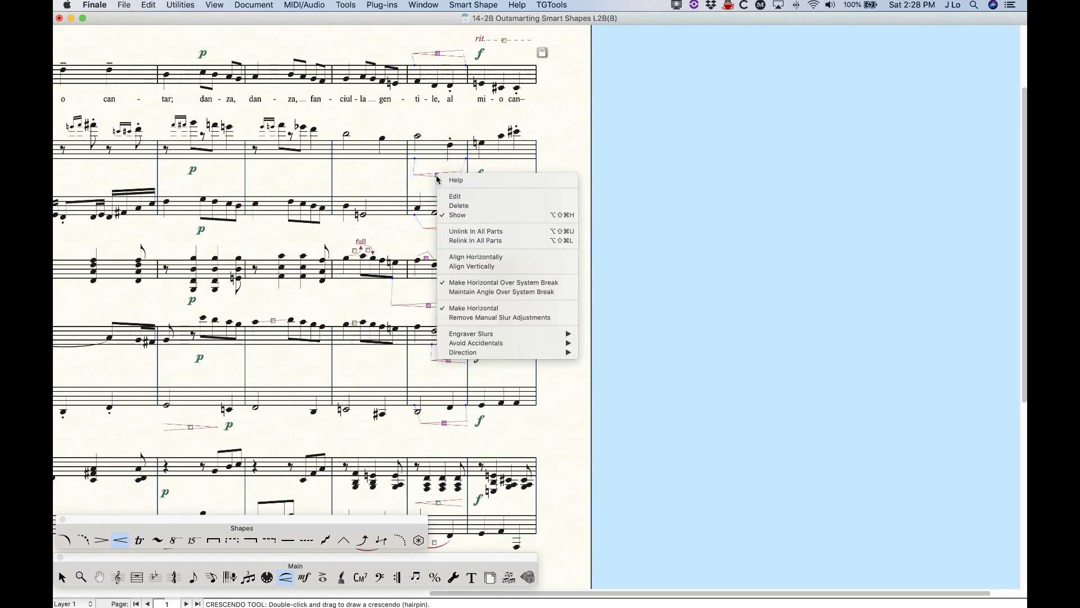
left_click(487, 267)
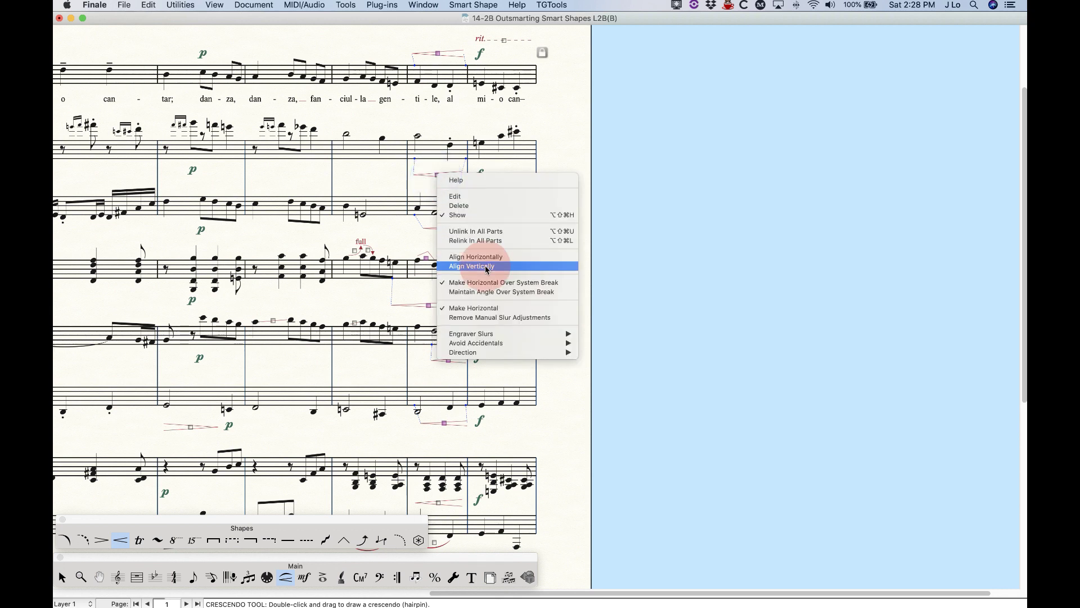
left_click(378, 233)
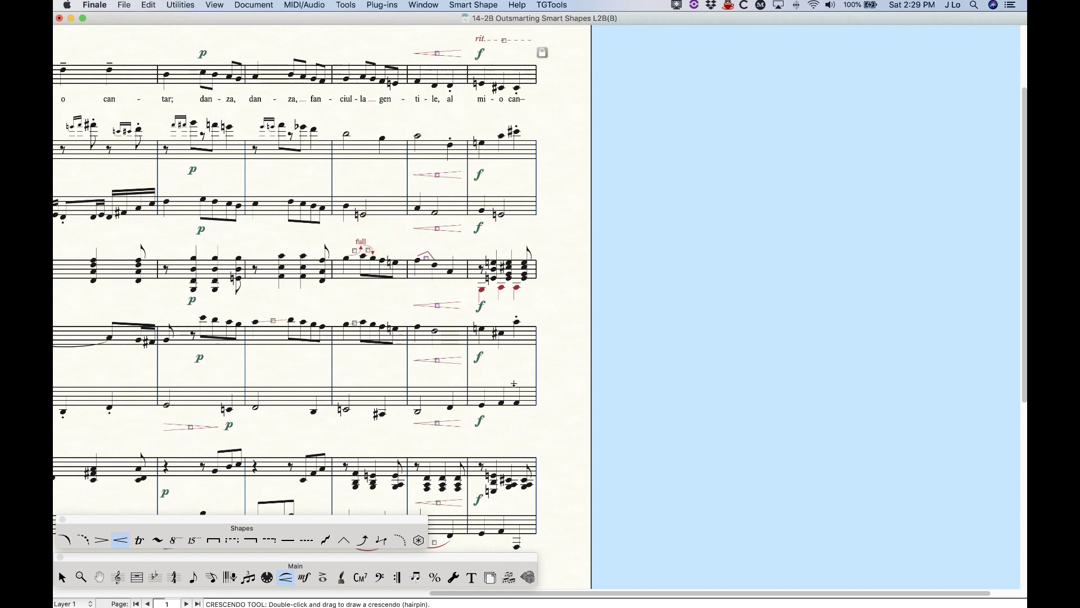
left_click_drag(639, 593, 208, 592)
Zoom in with Cmd+= and scroll to the piano part's opening measures.
scroll(503, 413, "down", 5)
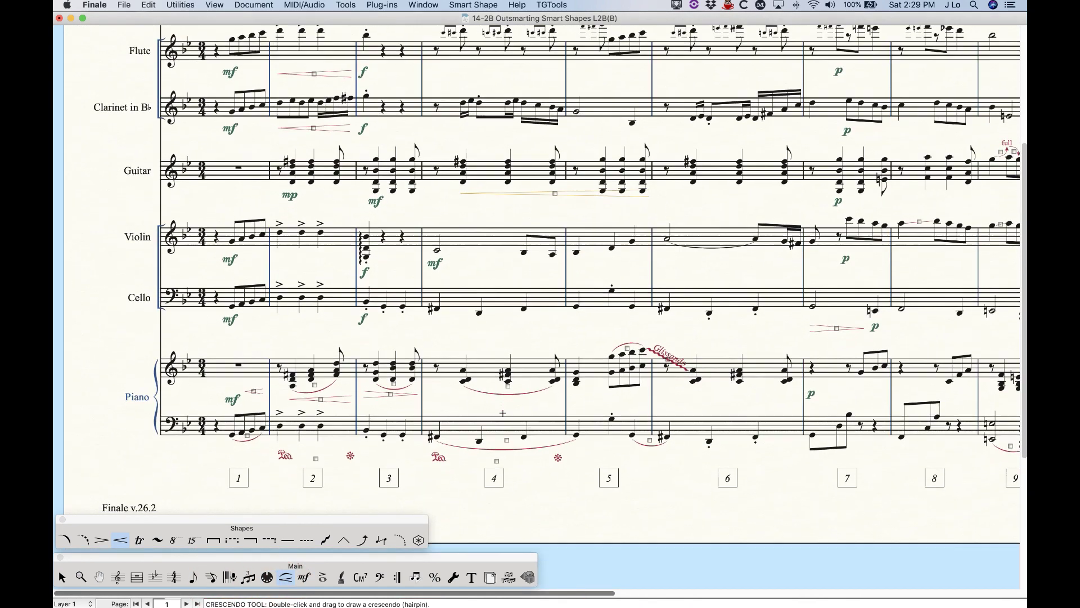
key("super+equal")
key("super+equal")
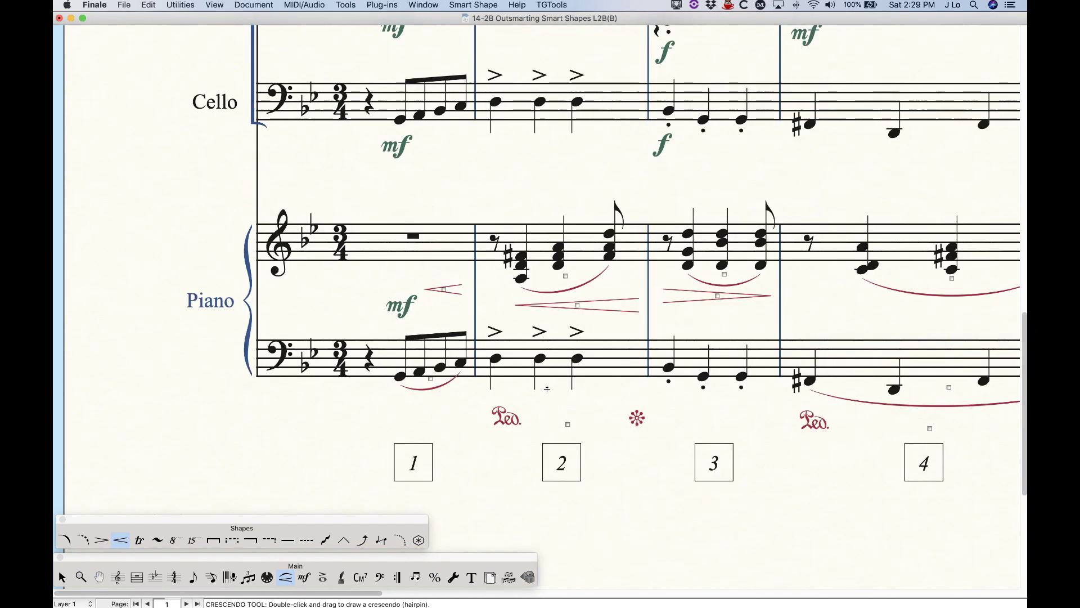
scroll(546, 389, "right", 5)
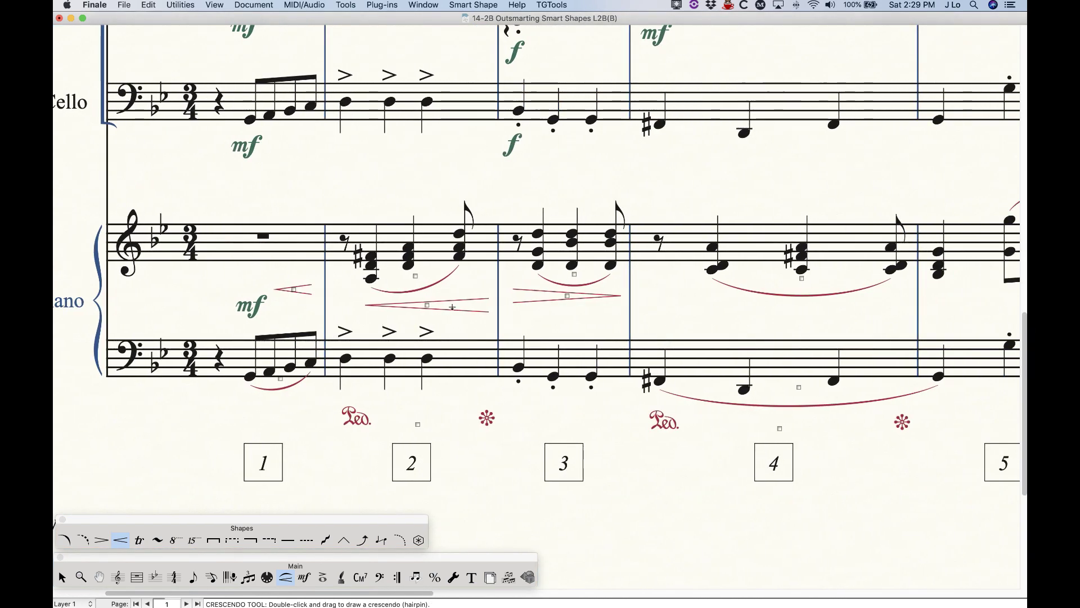
scroll(535, 293, "down", 1)
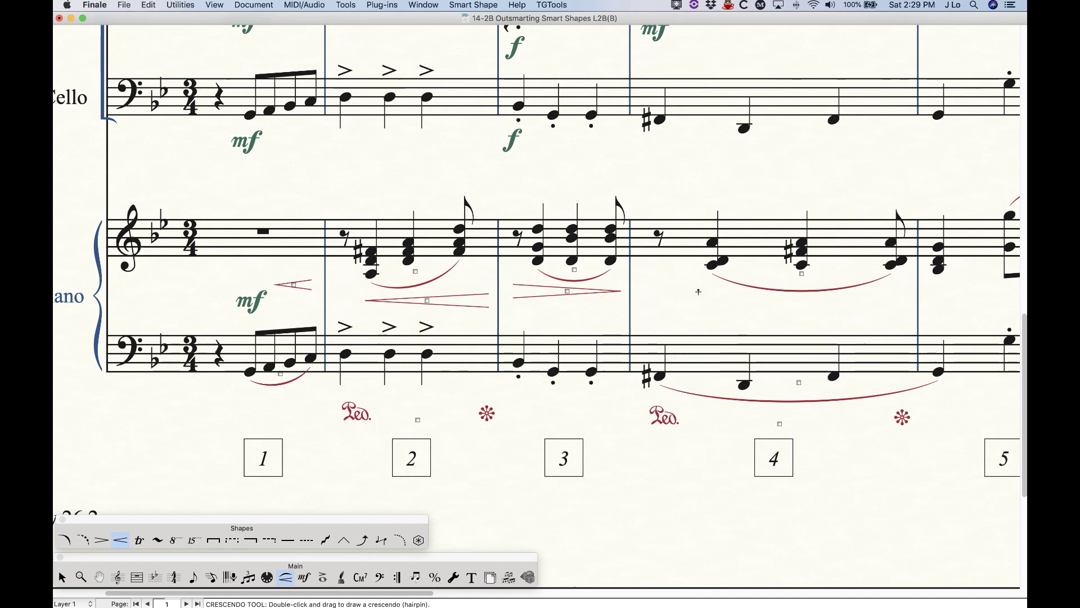
Trial Align Horizontally on the measure 2–3 piano hairpins, then undo it.
left_click_drag(692, 313, 423, 285)
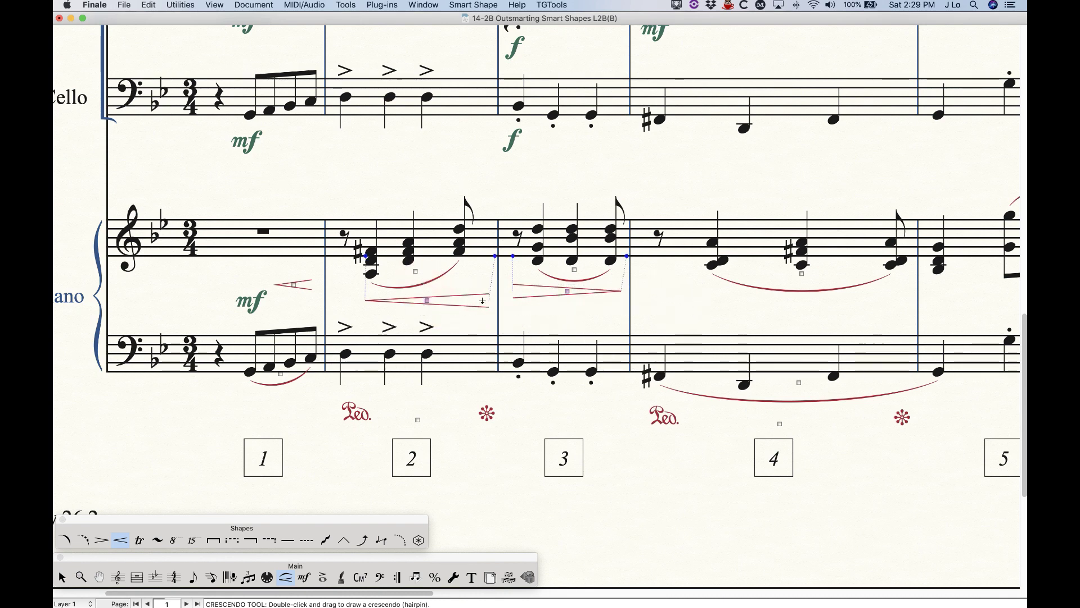
right_click(426, 301)
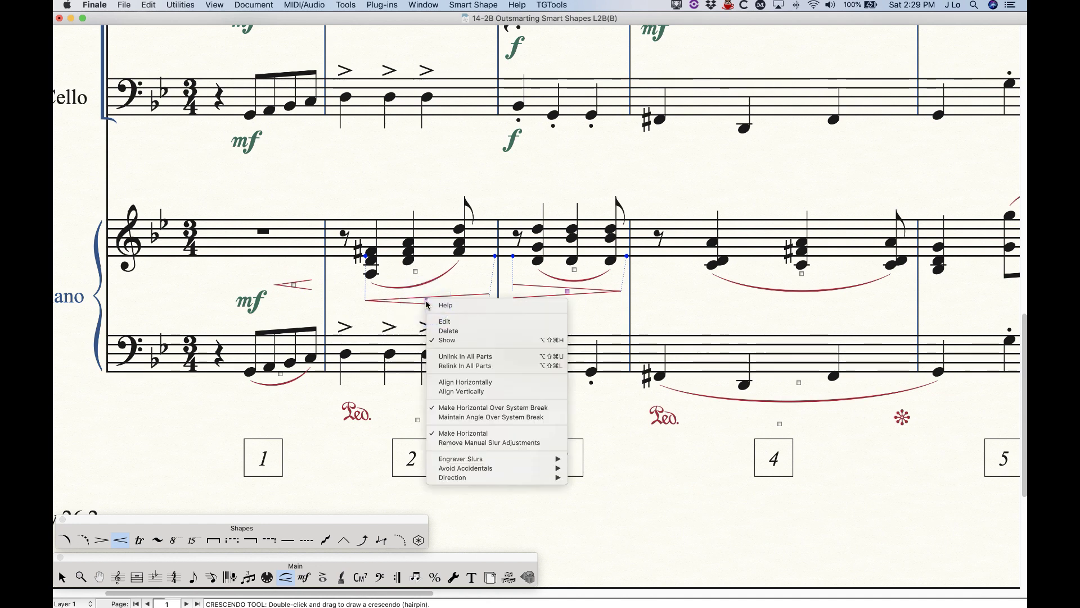
left_click(460, 382)
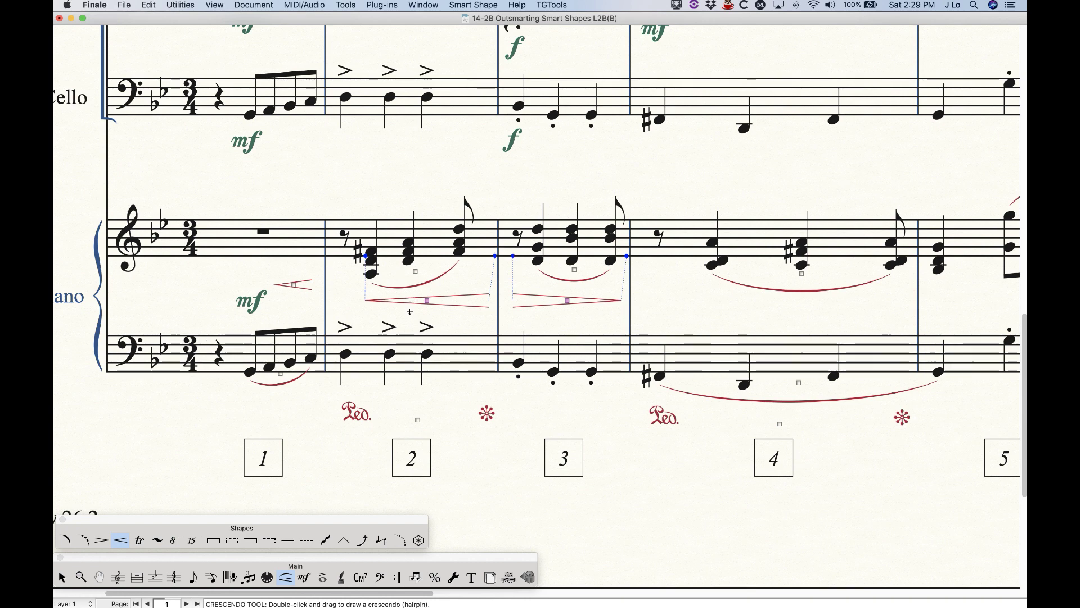
key("super+z")
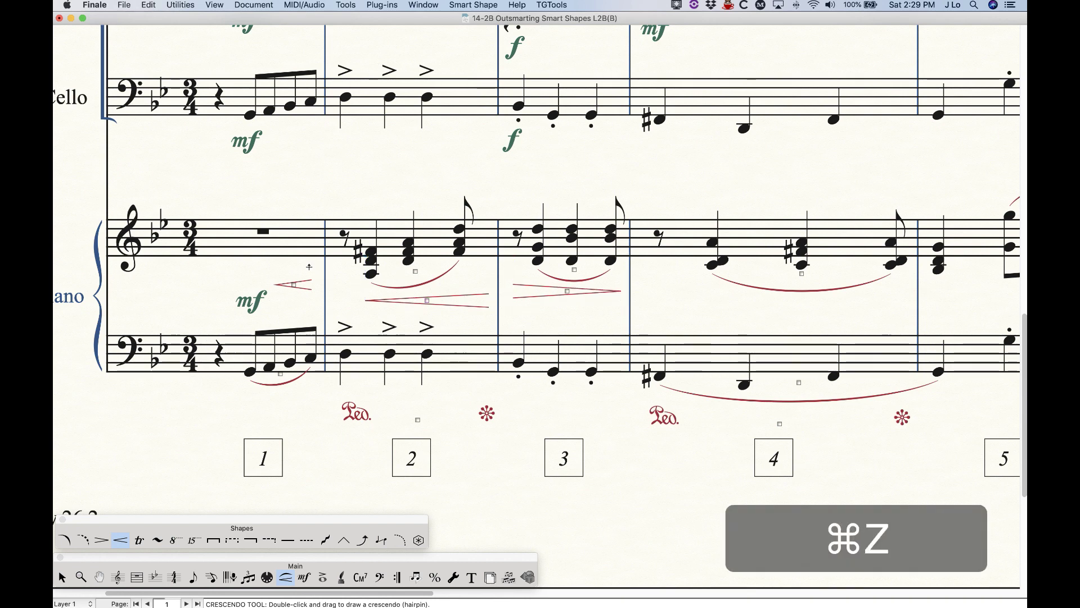
left_click(292, 285)
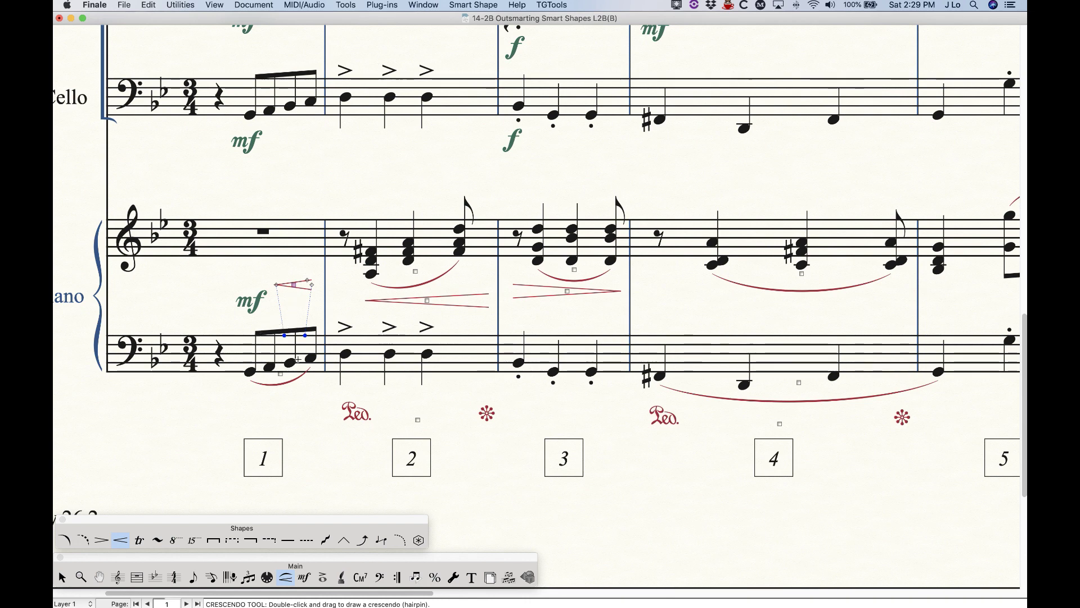
left_click(610, 319)
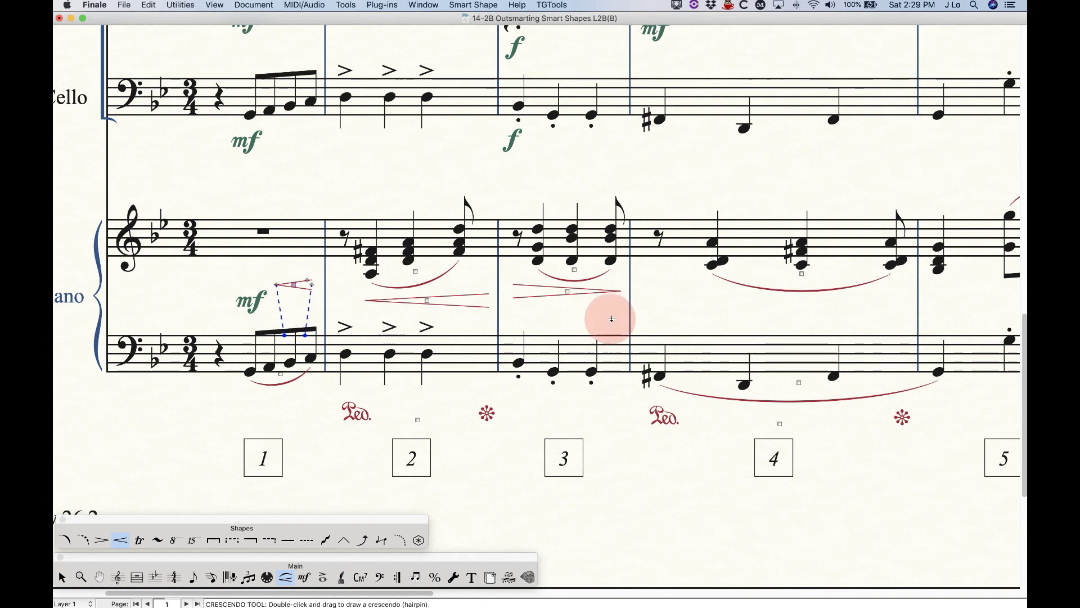
left_click_drag(666, 305, 294, 280)
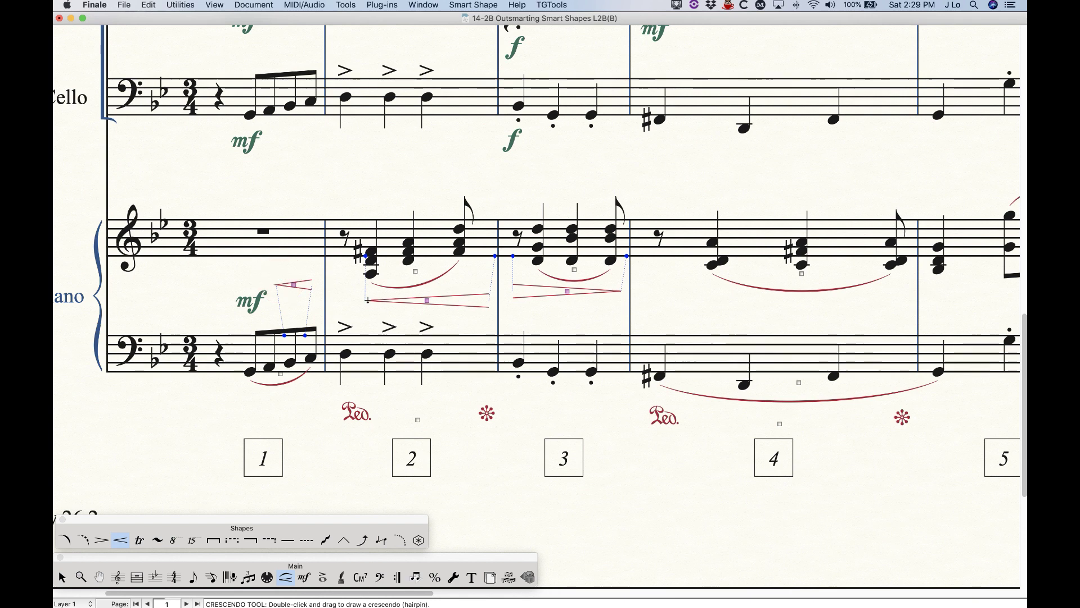
right_click(427, 300)
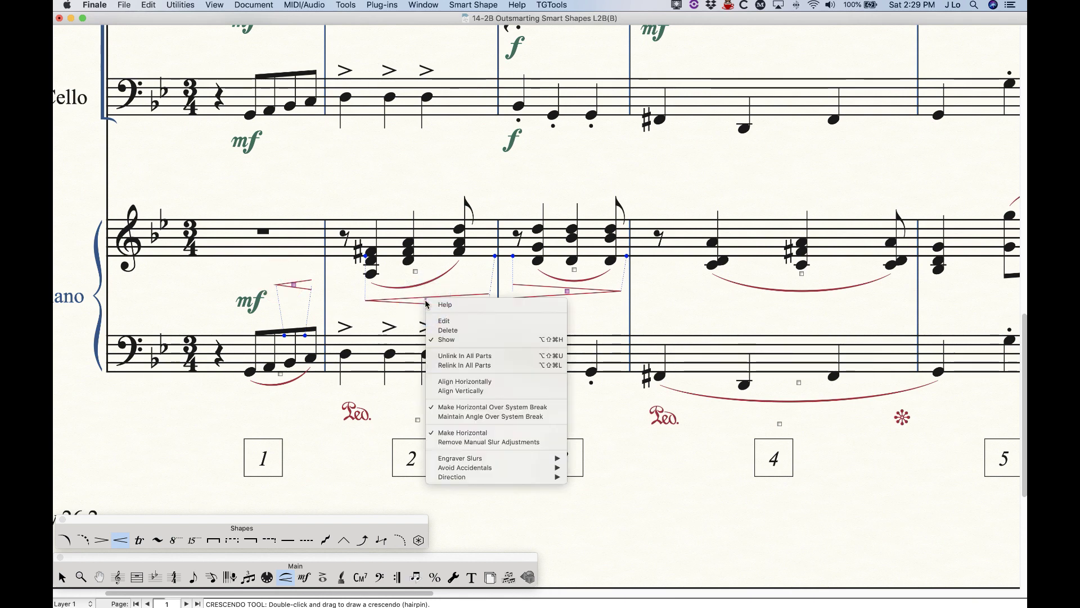
left_click(455, 381)
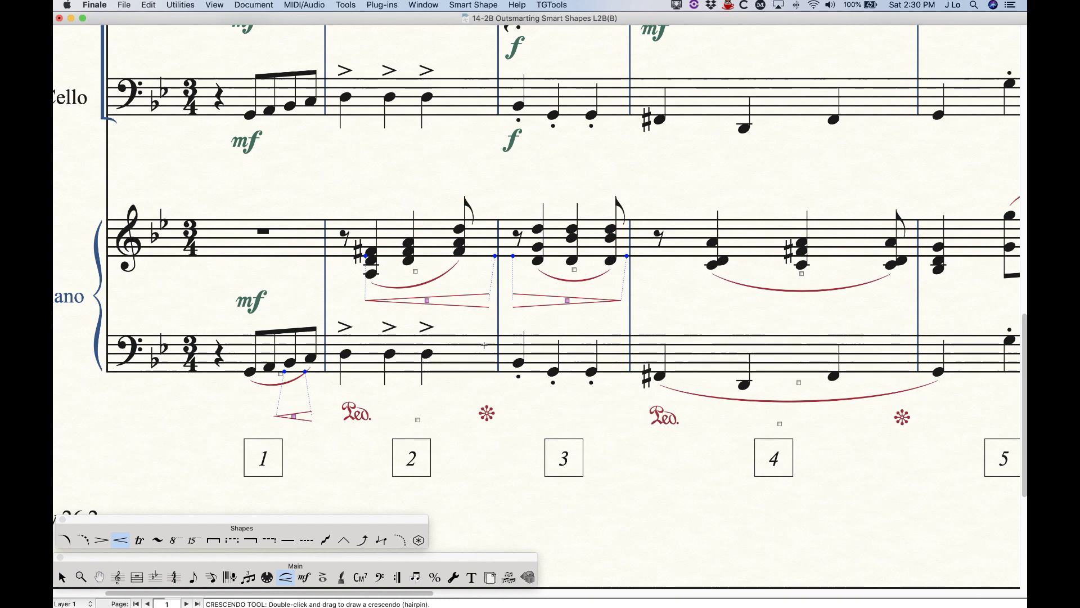
key("super+z")
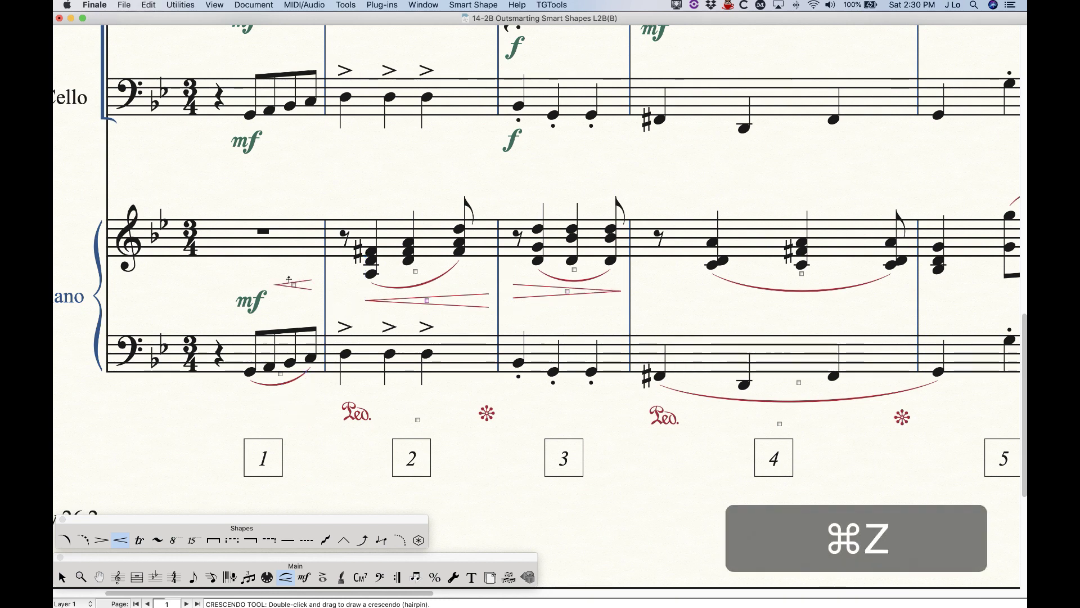
left_click(293, 284)
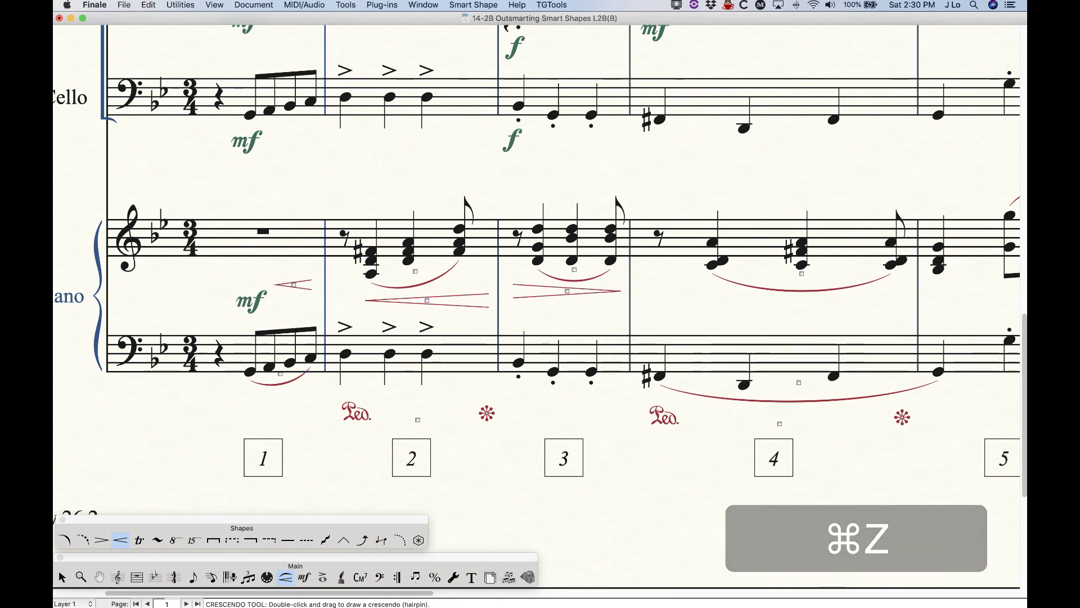
Delete the measure-1 piano hairpin and draw a new crescendo after the mf.
left_click(427, 300)
left_click(285, 281)
left_click(305, 292)
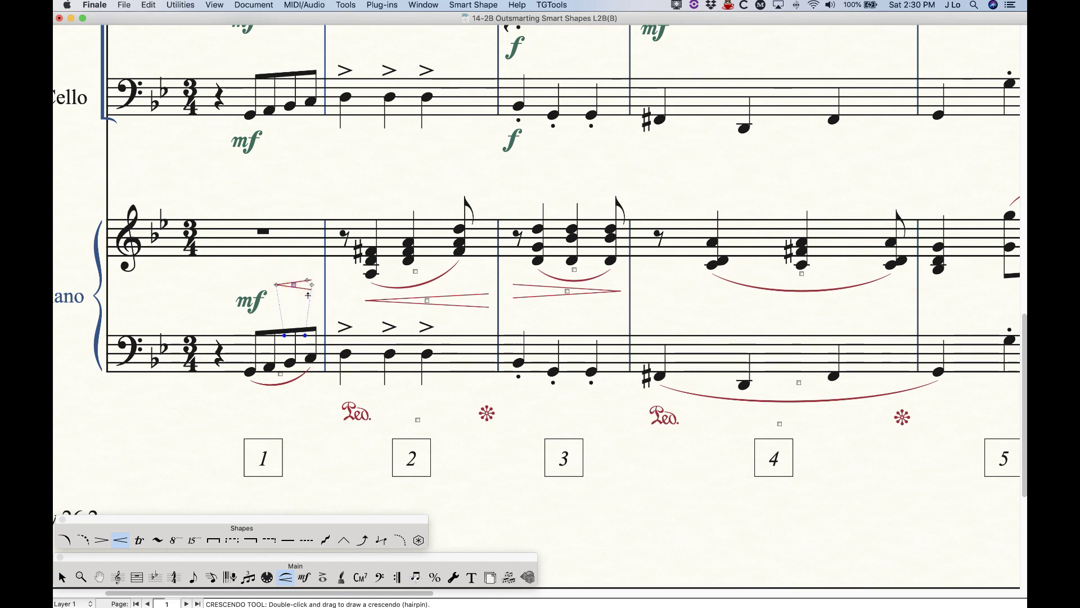
key("BackSpace")
double_click(203, 269)
mouse_move(203, 269)
left_mouse_down()
mouse_move(253, 287)
mouse_move(289, 283)
left_mouse_up()
left_click_drag(215, 268, 292, 278)
Select the measure 1–3 hairpins and level them at one height with Align Horizontally.
left_click_drag(657, 280, 291, 292)
left_click(293, 280, "shift")
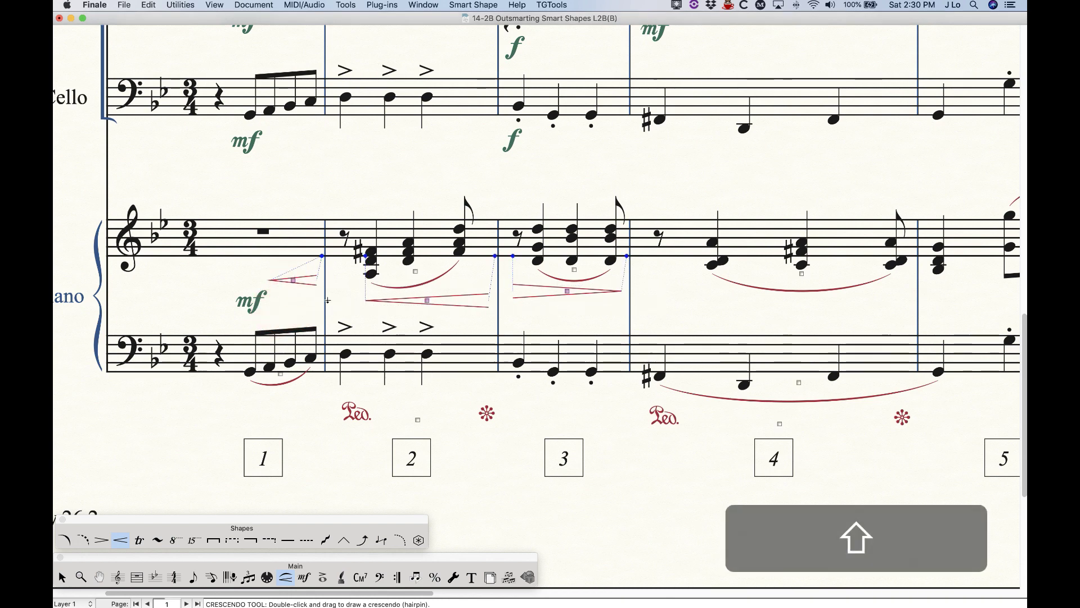
right_click(427, 301)
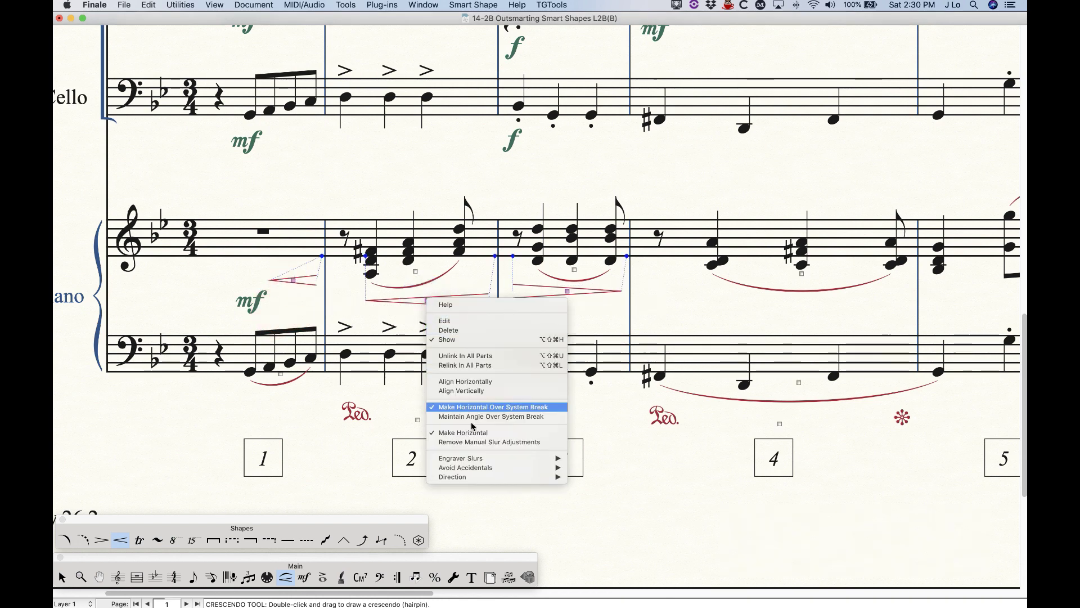
left_click(477, 383)
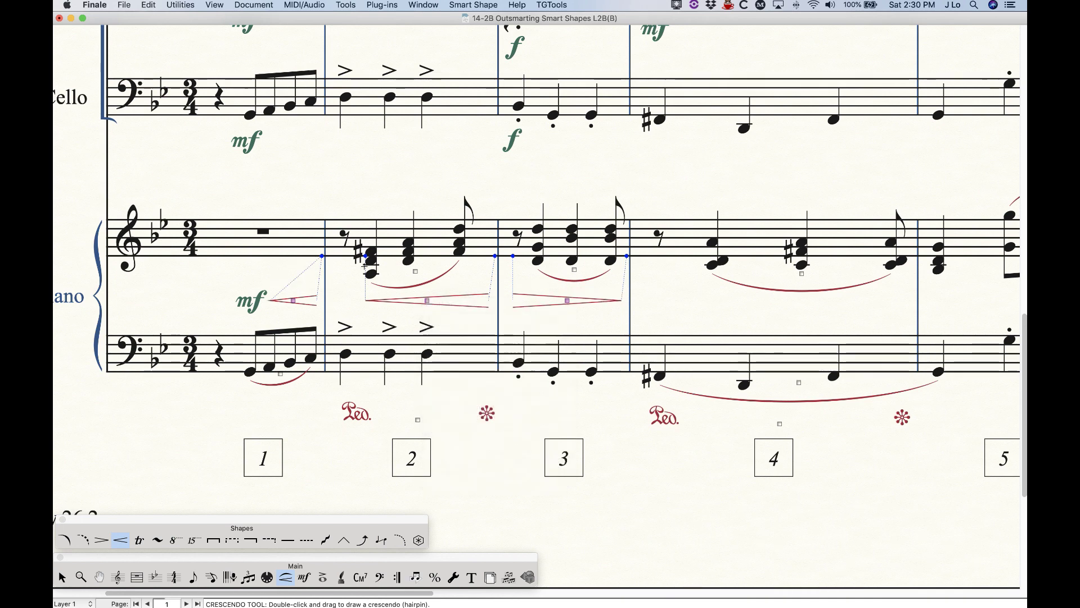
left_click(60, 577)
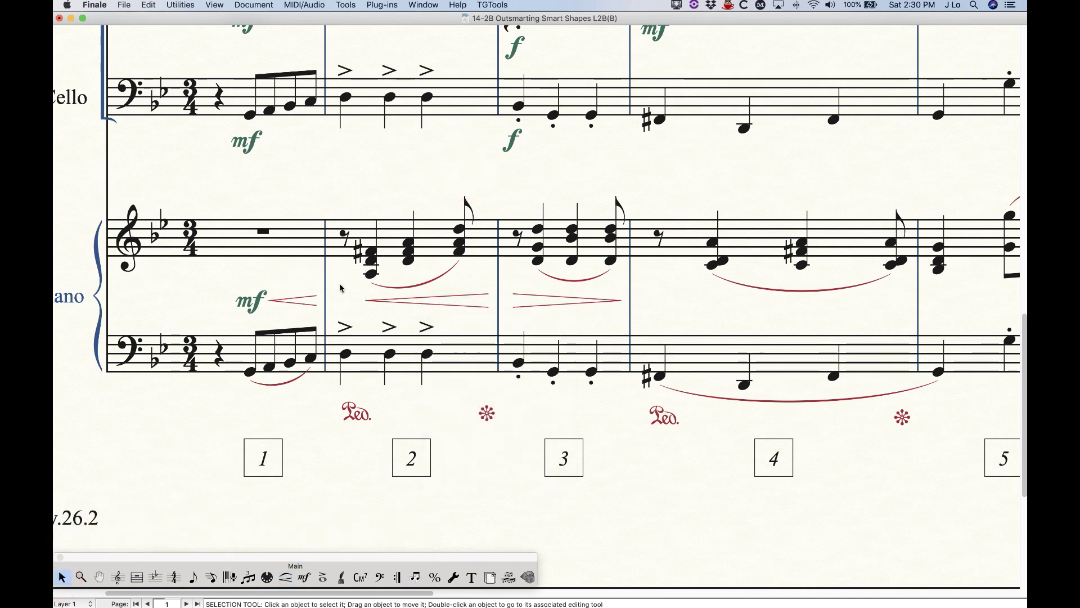
key("super+minus")
key("super+minus")
key("super+minus")
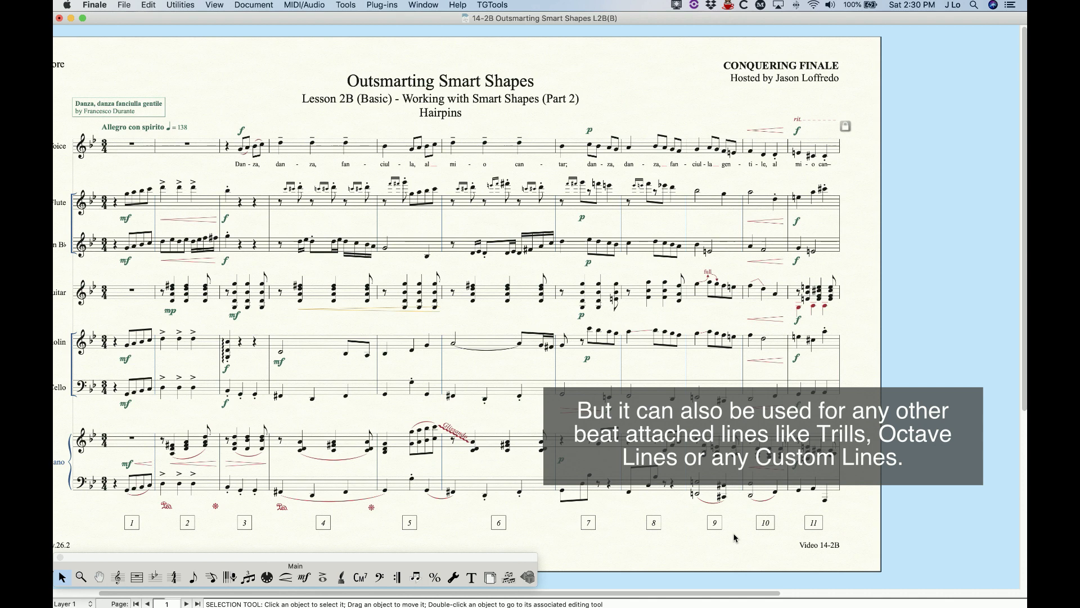
scroll(298, 293, "left", 3)
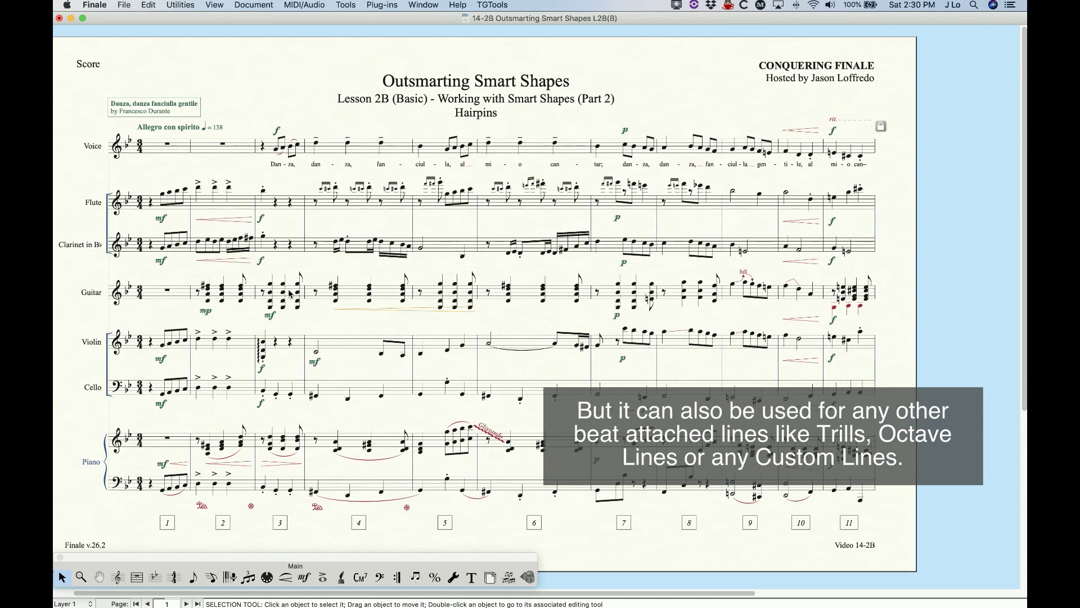